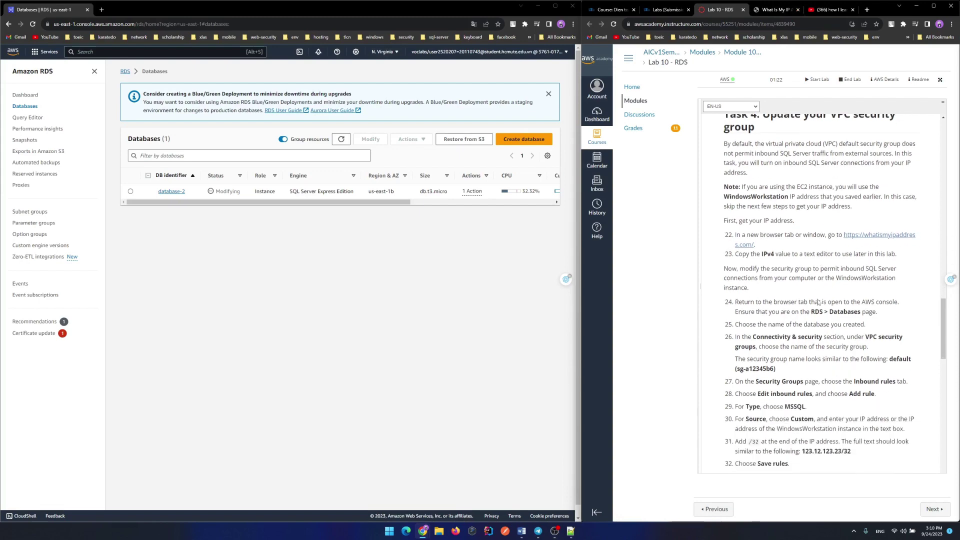
Check the public IP page and the lab instructions, and refresh the RDS database list to check database-2's status.
left_click(782, 9)
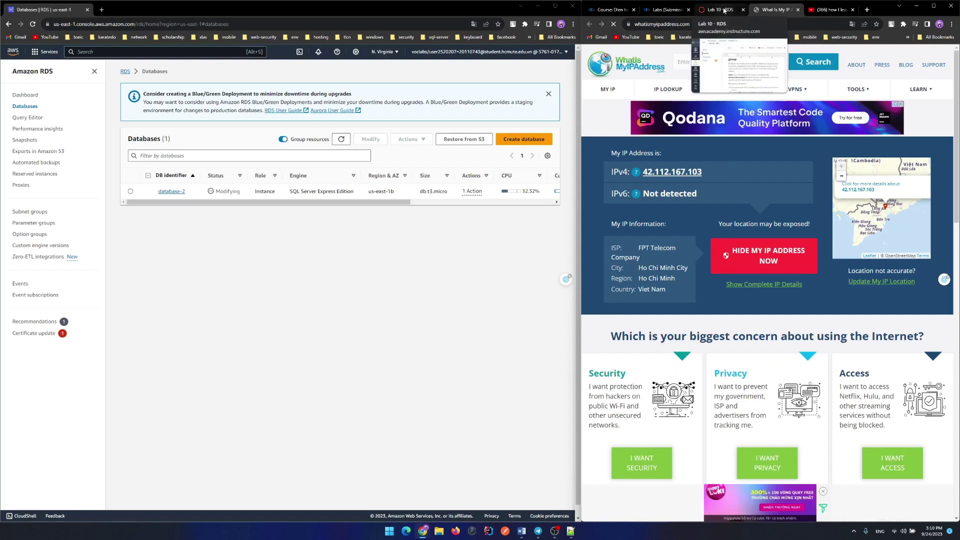
left_click(723, 11)
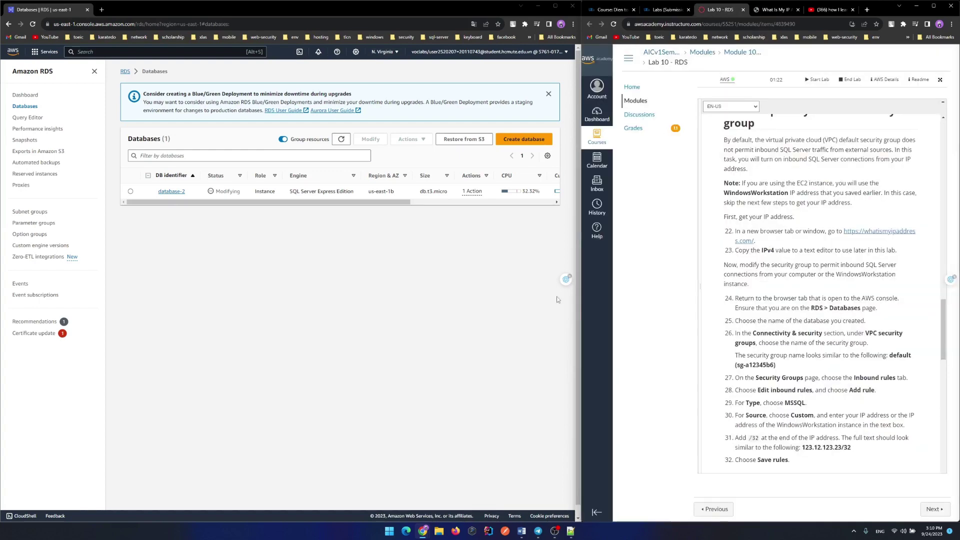
left_click(33, 24)
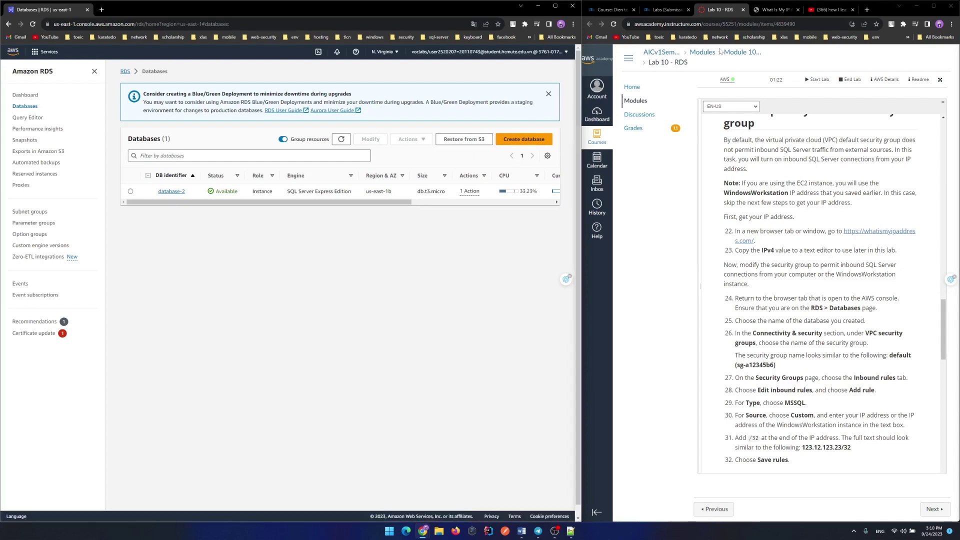
Copy the public IPv4 address from the What Is My IP page into the Notepad++ note, below the saved credentials.
left_click(775, 10)
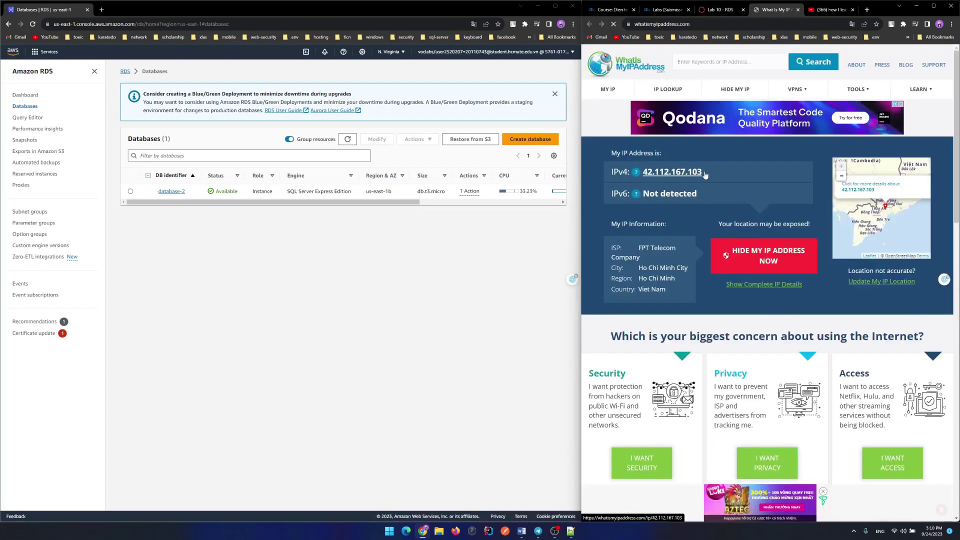
left_click_drag(703, 173, 645, 174)
key("ctrl+c")
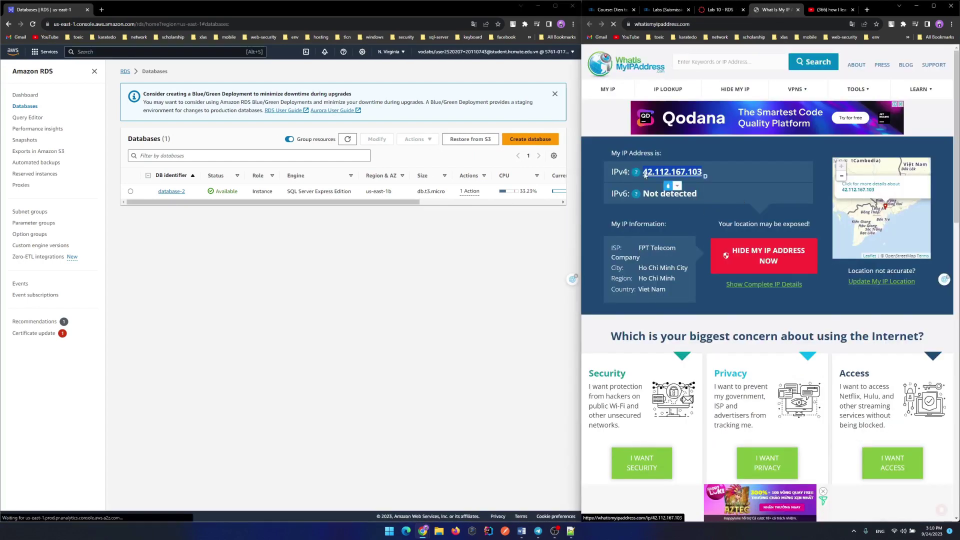
left_click(720, 9)
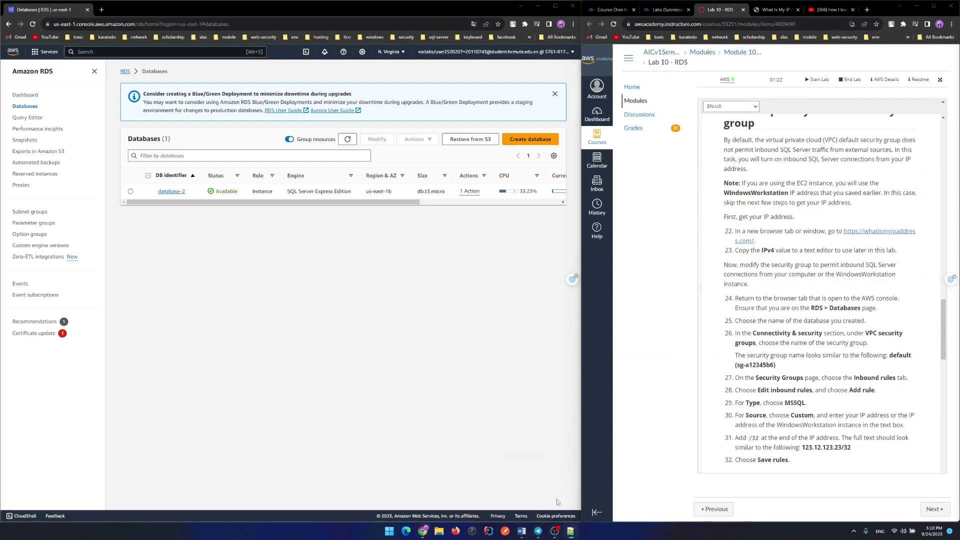
left_click(570, 531)
key("Return")
key("Return")
key("ctrl+v")
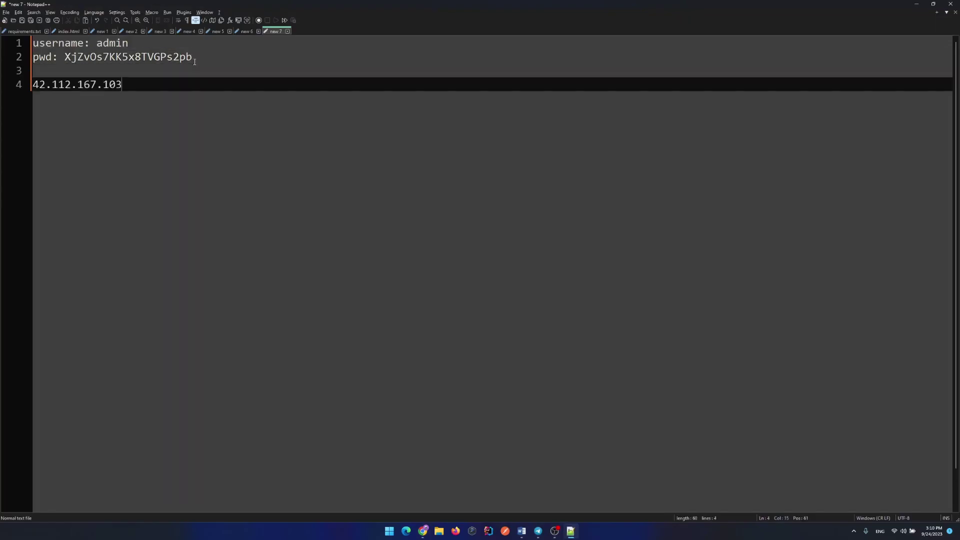
left_click(916, 4)
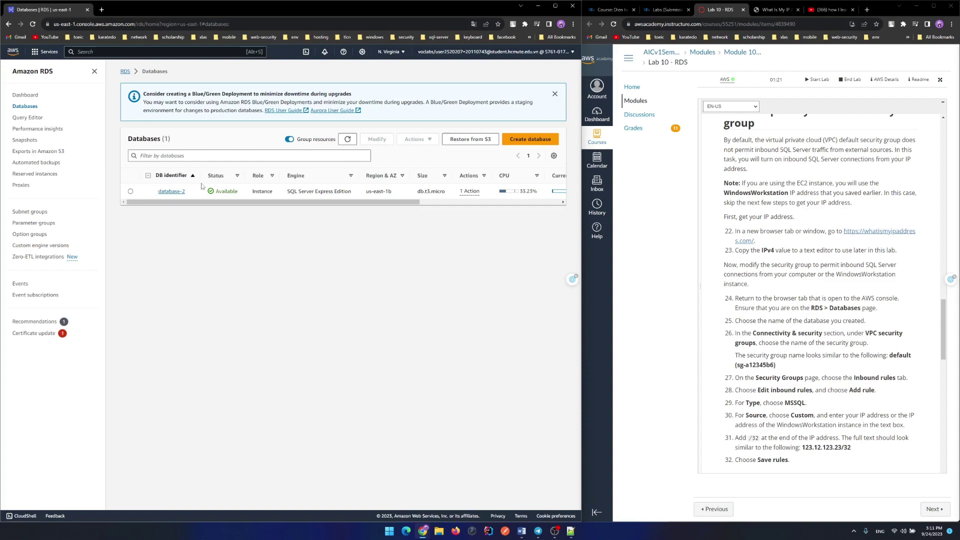
Open the default VPC security group of database-2 and start editing its inbound rules.
left_click(162, 193)
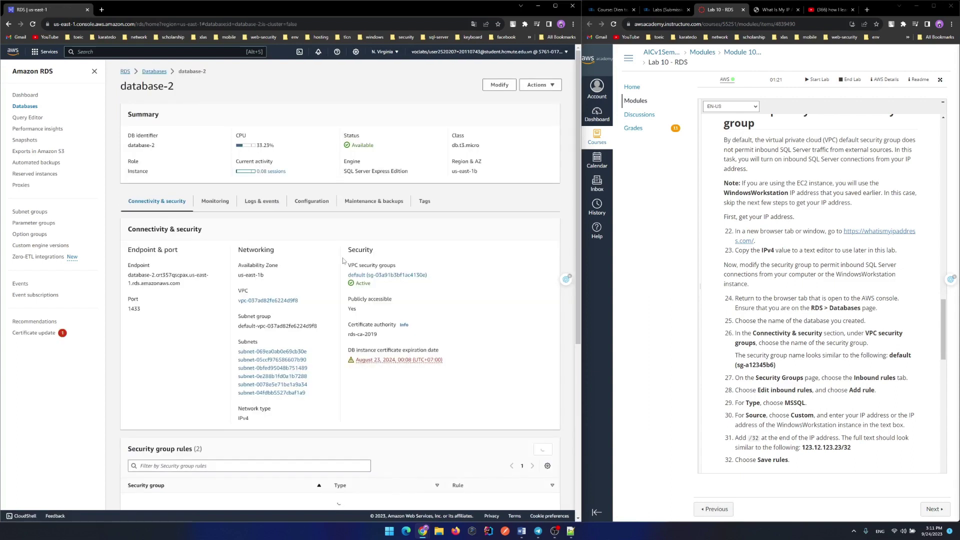
scroll(271, 298, "down", 2)
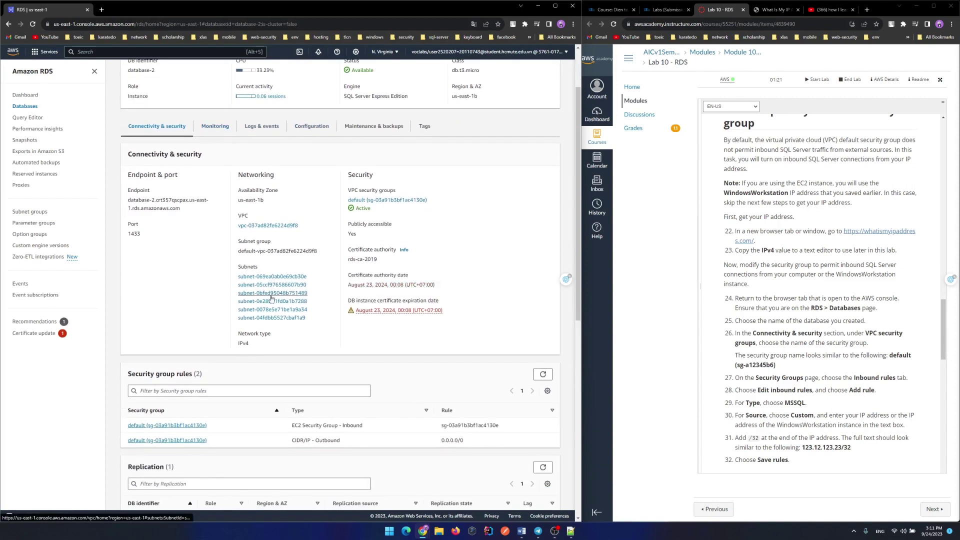
scroll(271, 298, "down", 2)
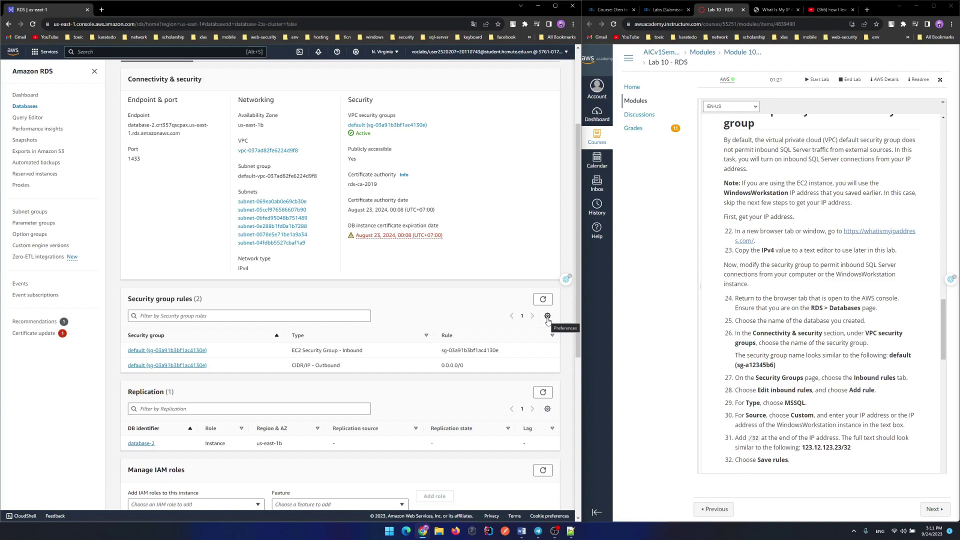
scroll(510, 300, "up", 1)
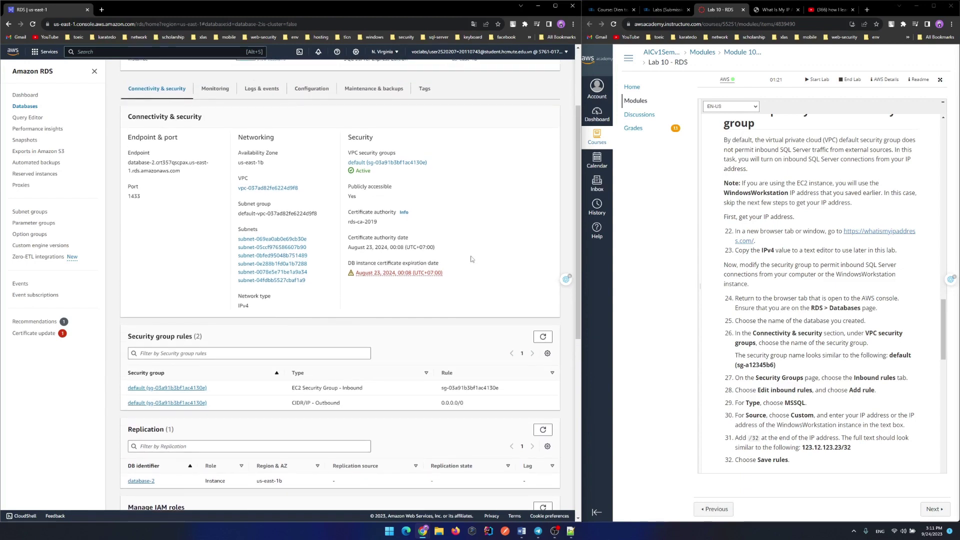
left_click(402, 166)
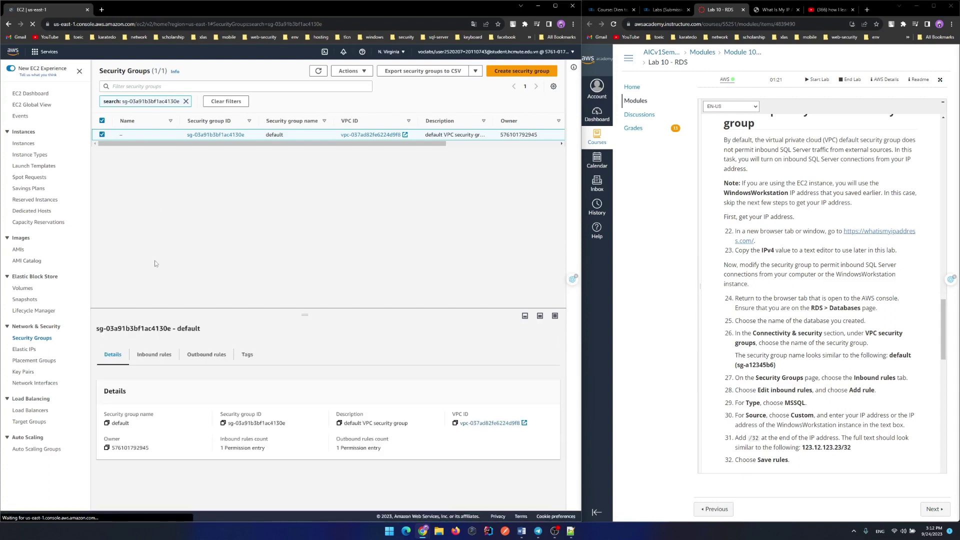
left_click(163, 357)
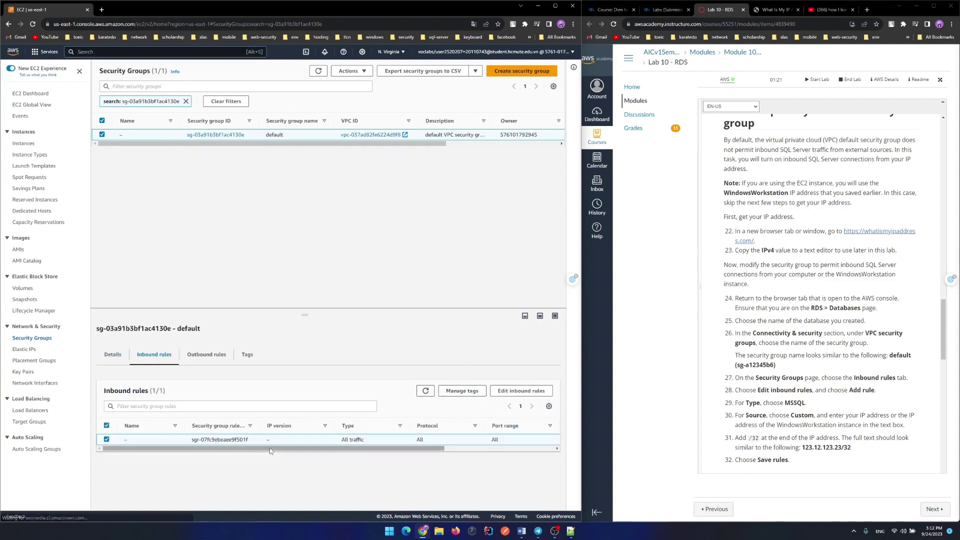
left_click(502, 392)
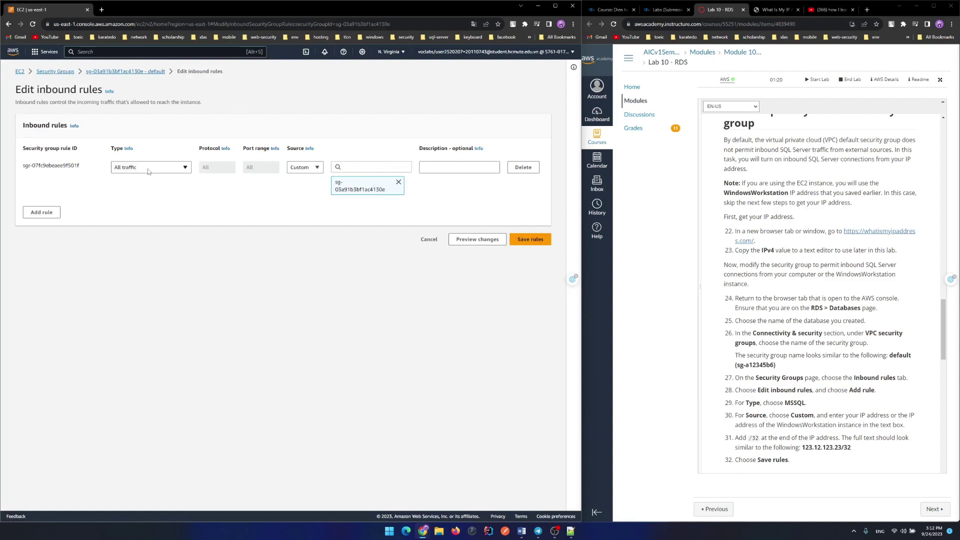
Try to change the existing All traffic rule to type MSSQL with custom source 42.112.167.103/32.
left_click(148, 171)
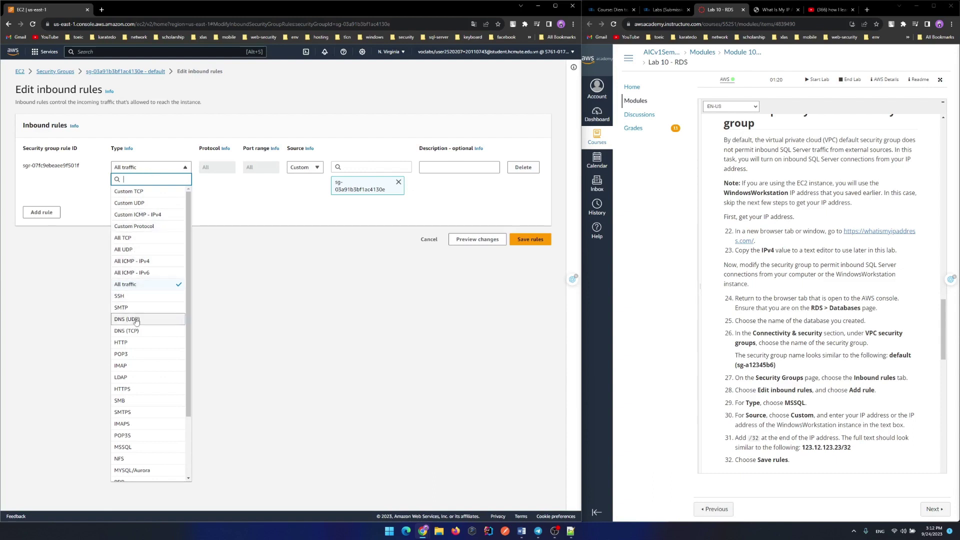
left_click(144, 447)
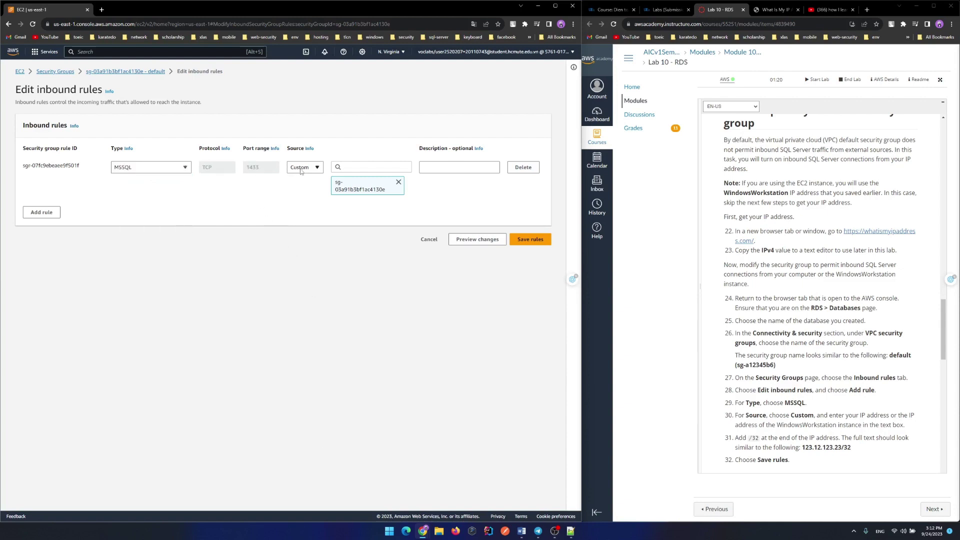
left_click(387, 166)
key("ctrl+v")
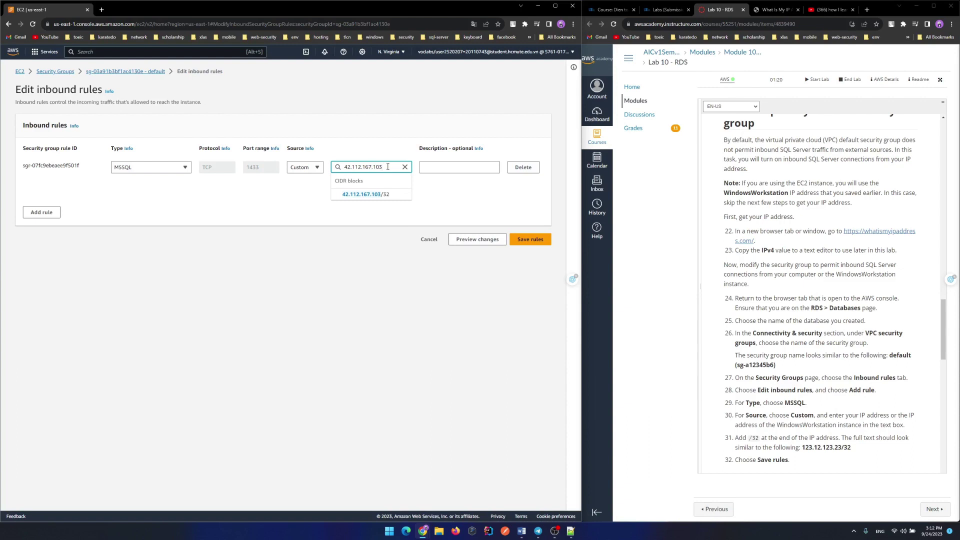
key("Down")
key("Return")
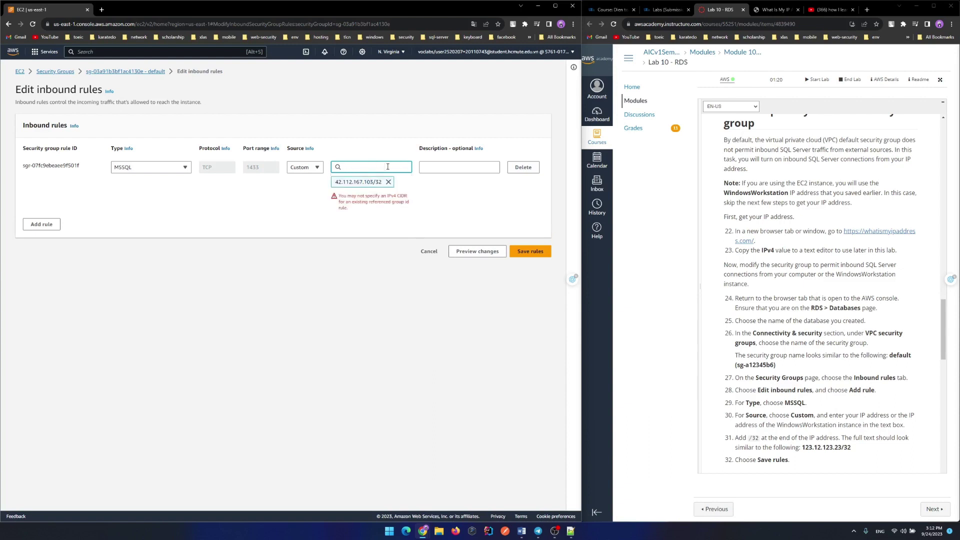
triple_click(357, 206)
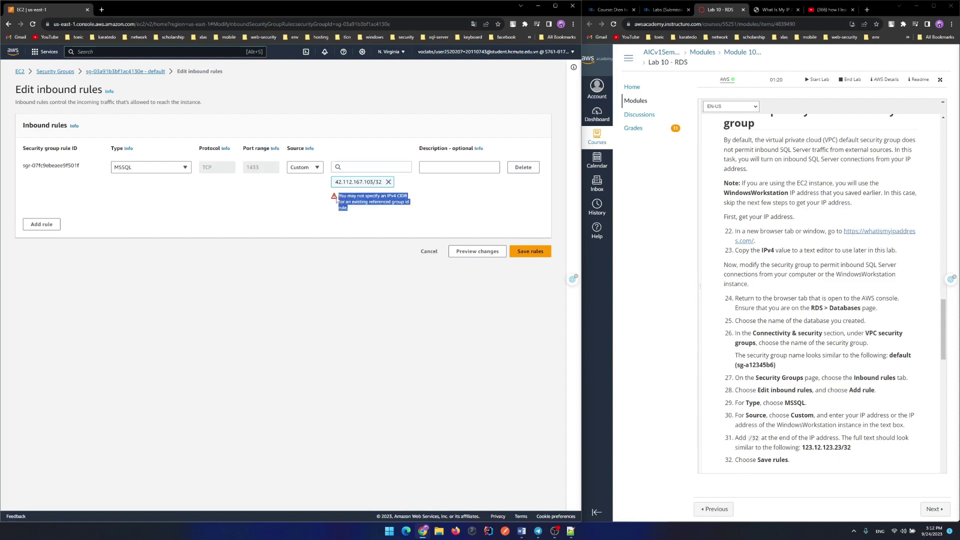
left_click(352, 228)
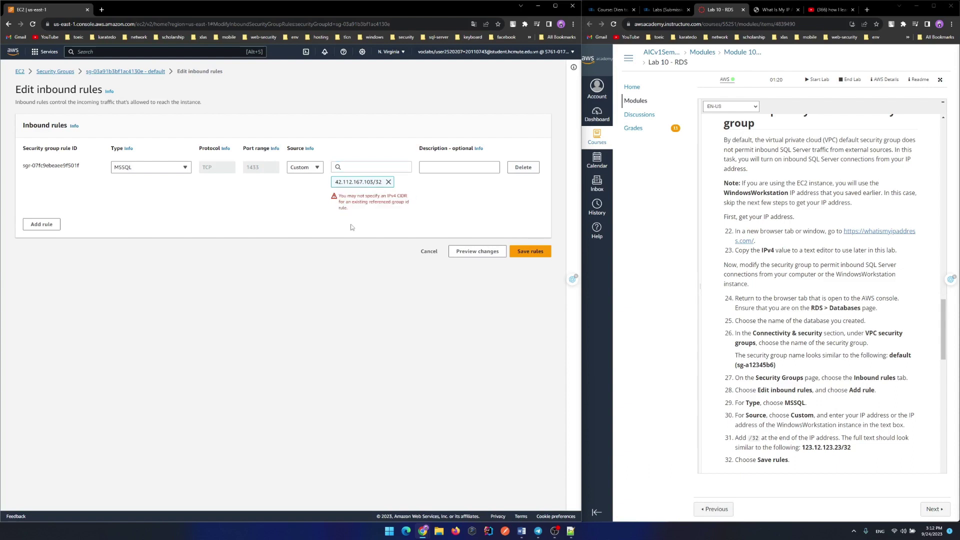
Clear the MSSQL rule's source, re-enter it as 42.112.167.103/32 and try to save the rules.
left_click(388, 182)
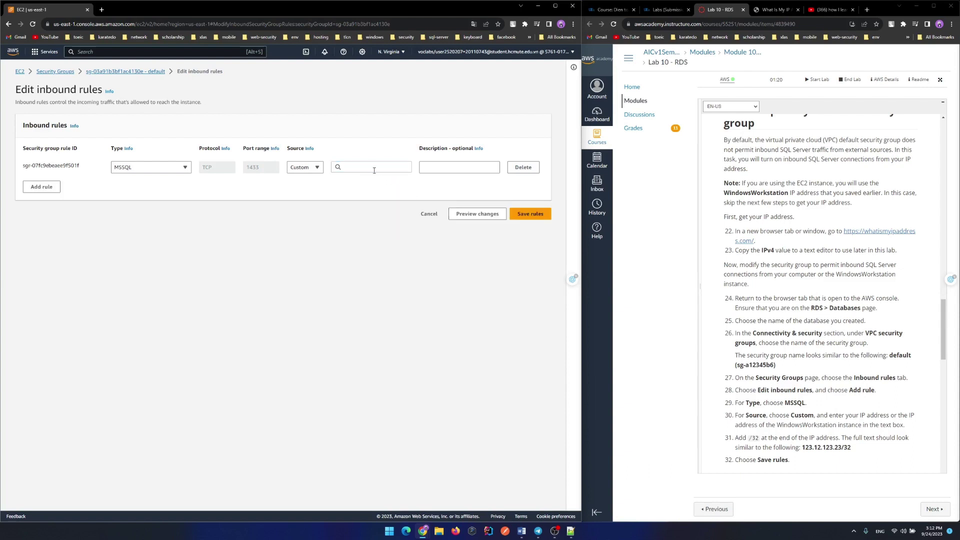
left_click(373, 169)
type("42.112.167.103/32")
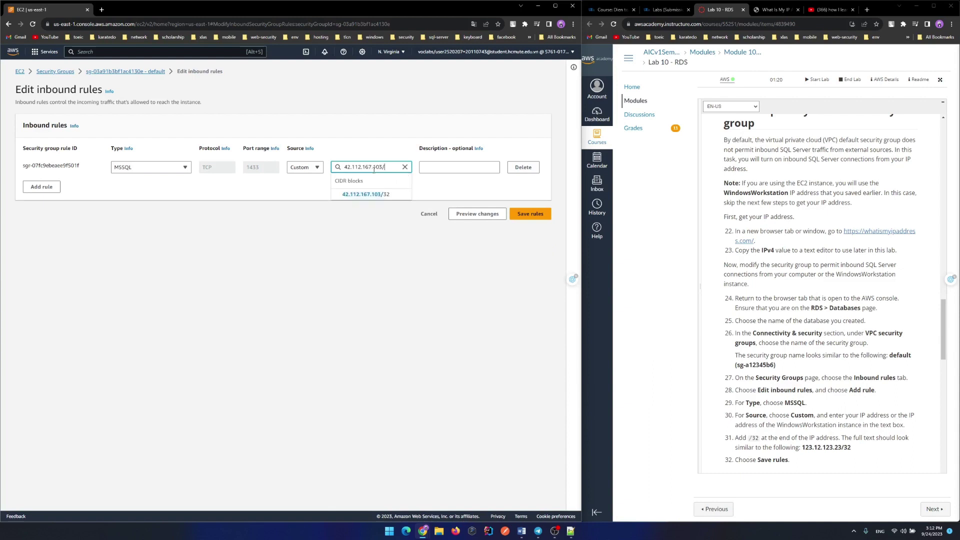
key("Return")
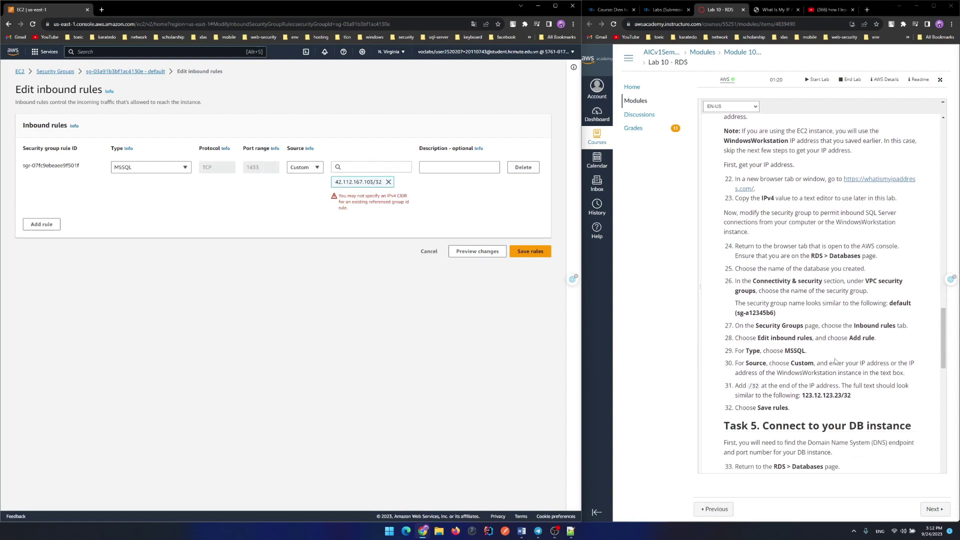
left_click(531, 251)
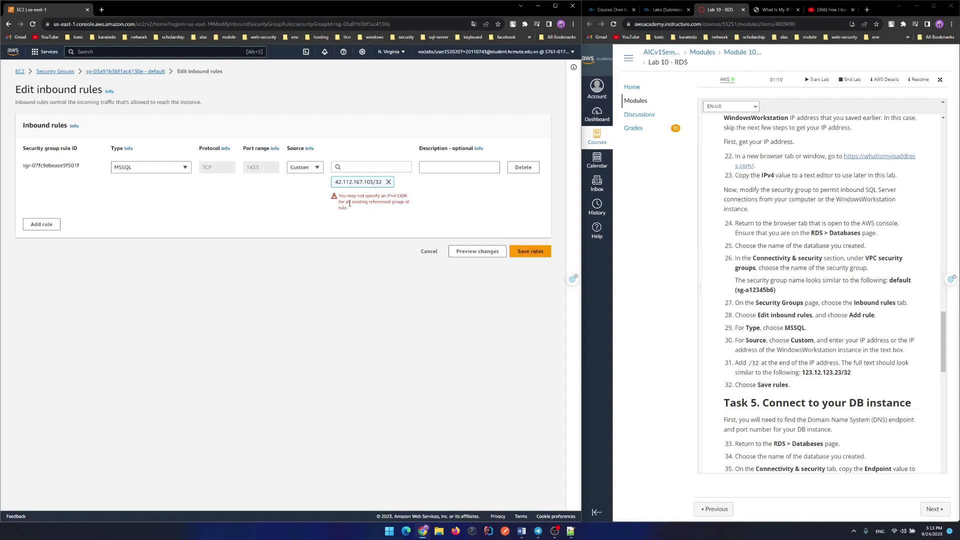
Examine the source field's validation message and the lab instruction about adding /32 to the IP address.
mouse_move(360, 209)
left_mouse_down()
mouse_move(336, 201)
mouse_move(354, 218)
left_mouse_up()
left_click(354, 218)
scroll(833, 324, "down", 3)
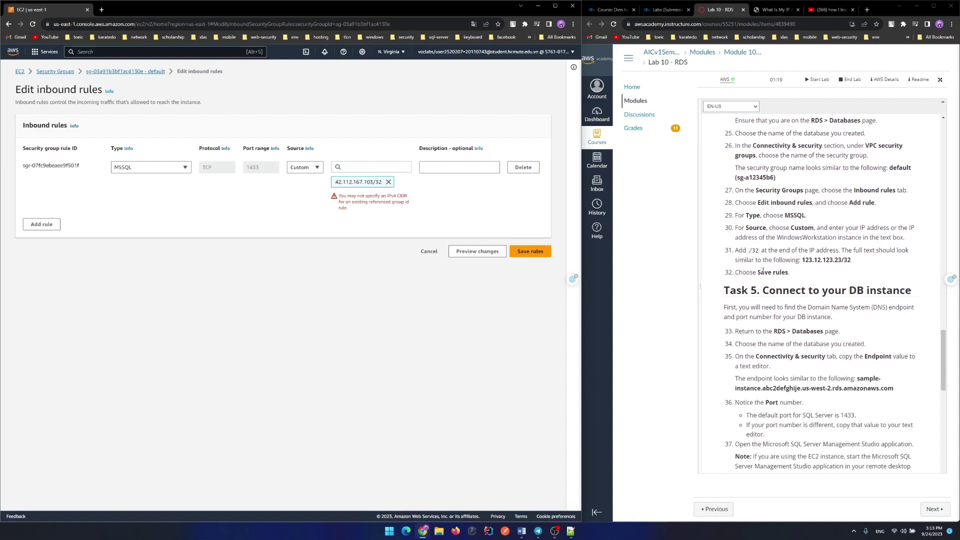
mouse_move(738, 252)
left_mouse_down()
mouse_move(762, 253)
mouse_move(795, 275)
mouse_move(853, 266)
mouse_move(736, 251)
left_mouse_up()
left_click(854, 263)
left_click(855, 262)
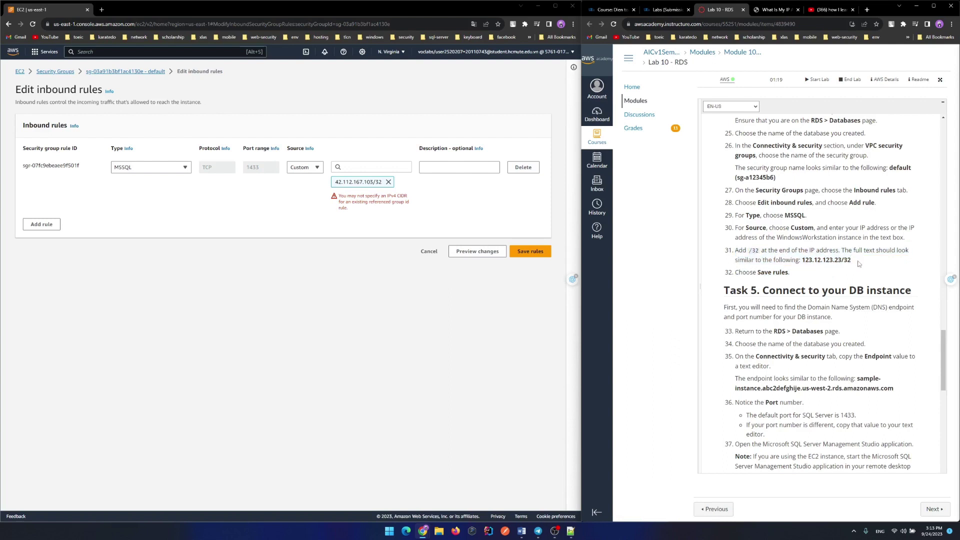
left_click_drag(856, 263, 736, 252)
left_click(835, 255)
Replace the MSSQL rule's source with the IPv4 address copied from the Notepad++ note, entered as 42.112.167.103/32.
left_click(388, 182)
left_click(372, 168)
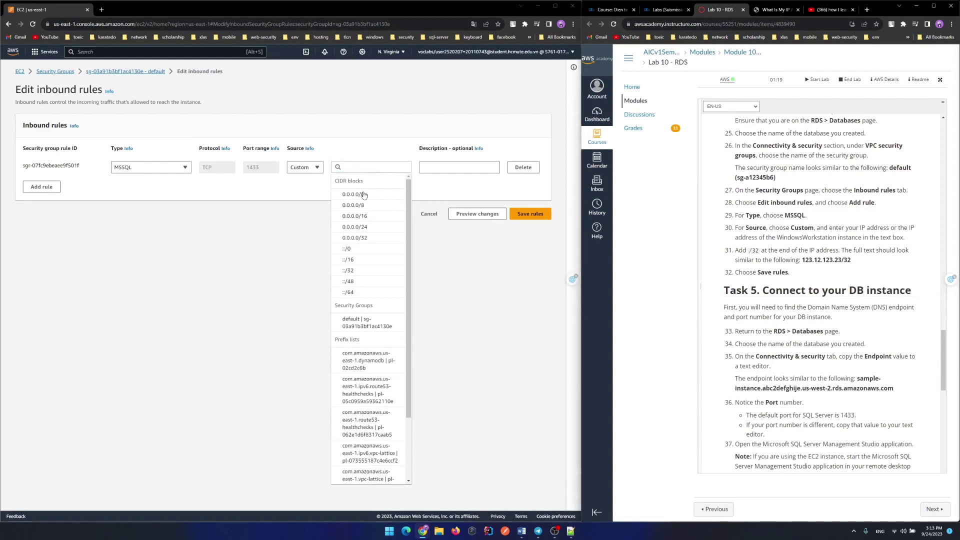
key("alt+Tab")
left_click(380, 225)
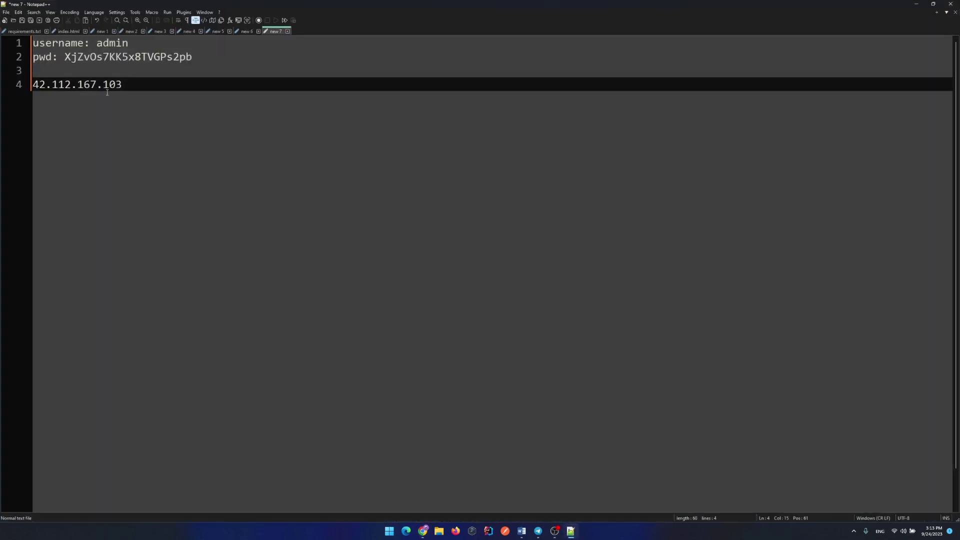
left_click_drag(122, 84, 33, 84)
key("ctrl+c")
key("alt+Tab")
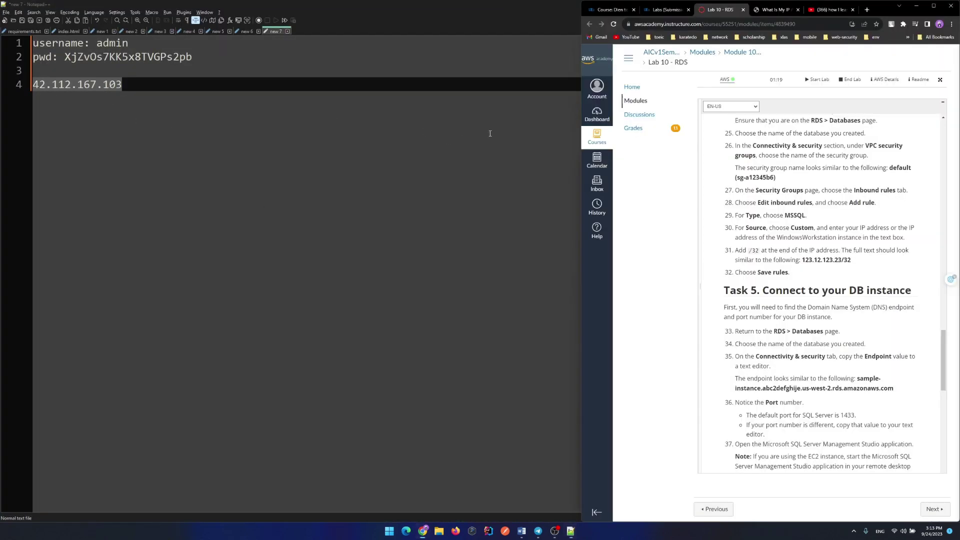
left_click(916, 4)
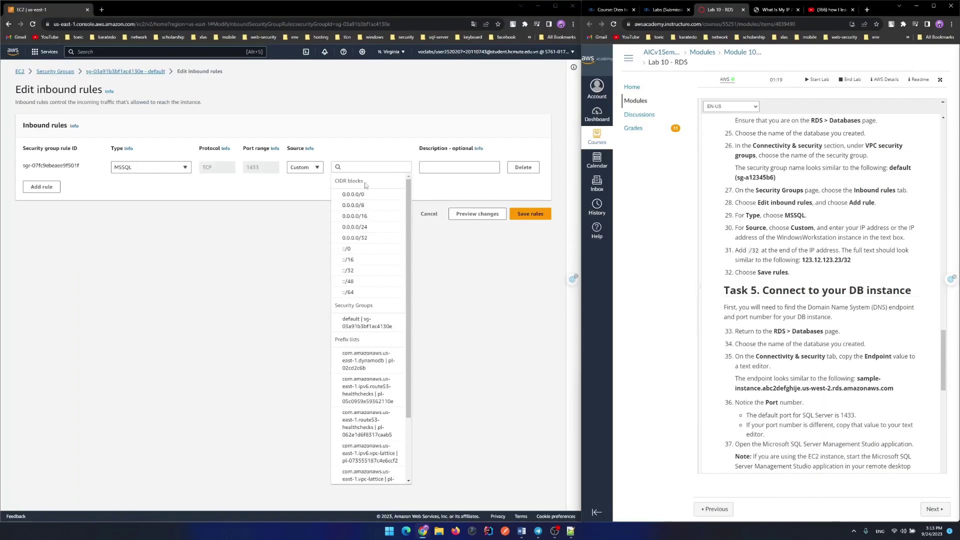
key("ctrl+v")
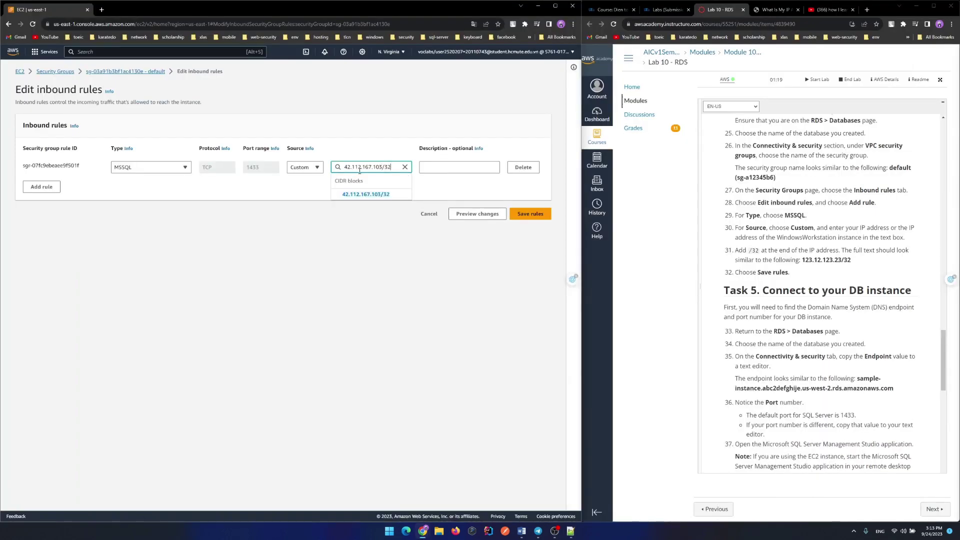
key("Return")
Add a blank inbound rule, delete it again and discard the edits to the existing rule.
left_click(43, 223)
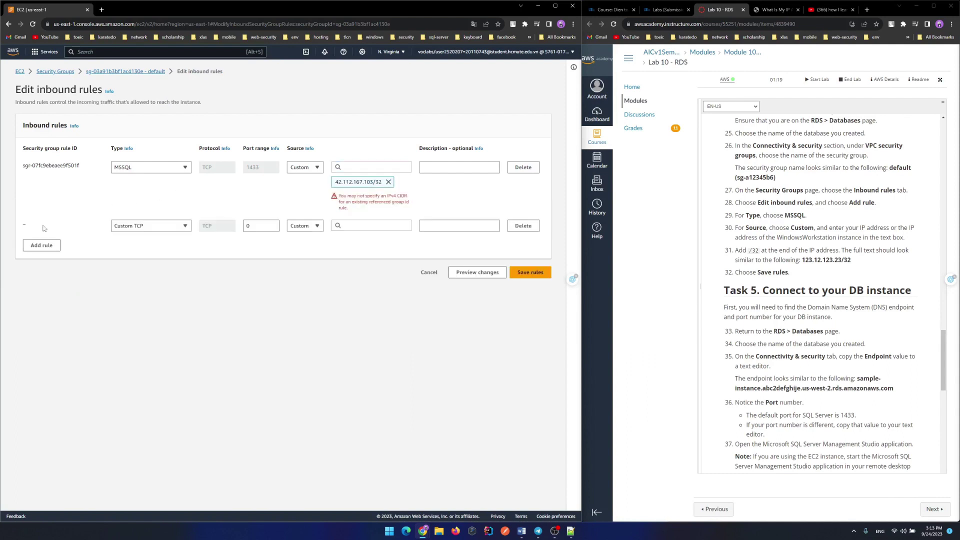
left_click(523, 225)
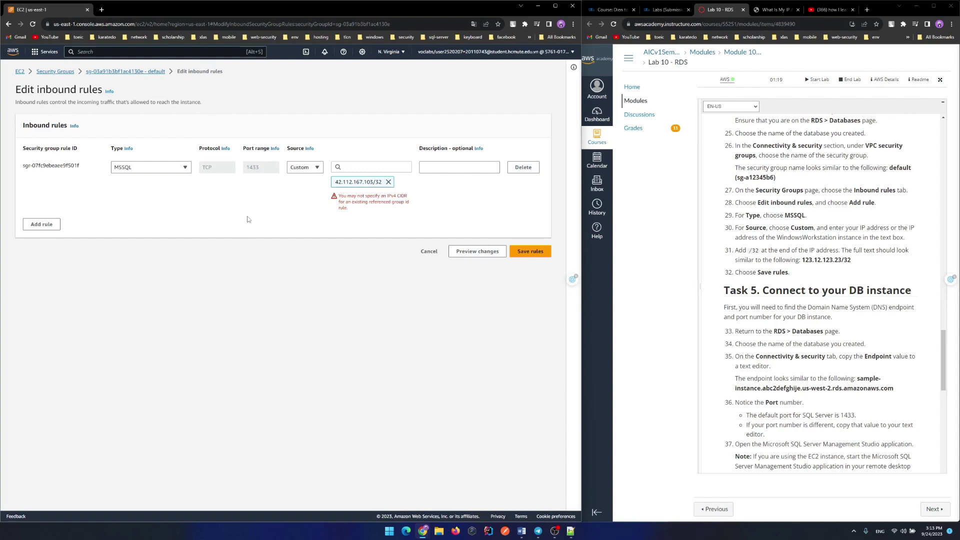
left_click(388, 182)
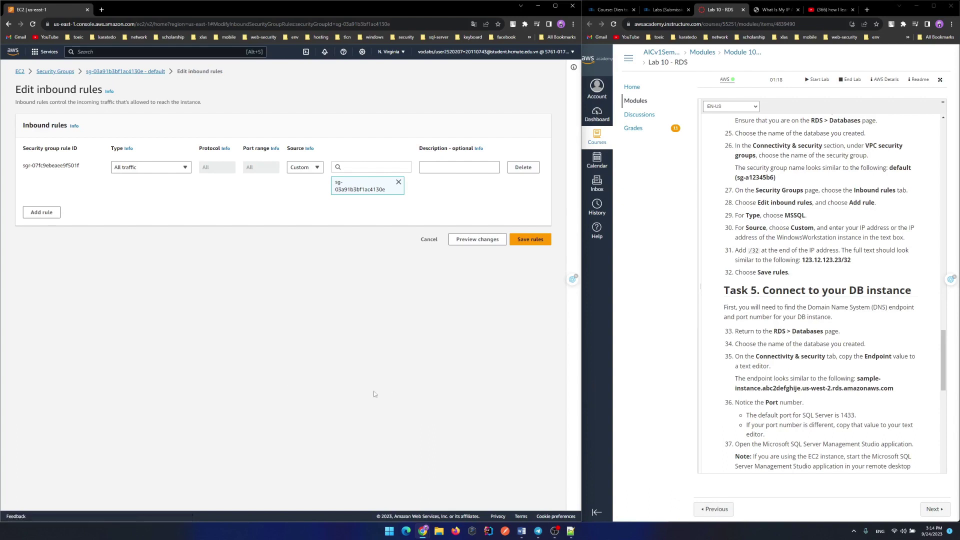
Add a new inbound rule to the default security group and set its type to MSSQL.
left_click(54, 212)
left_click(156, 213)
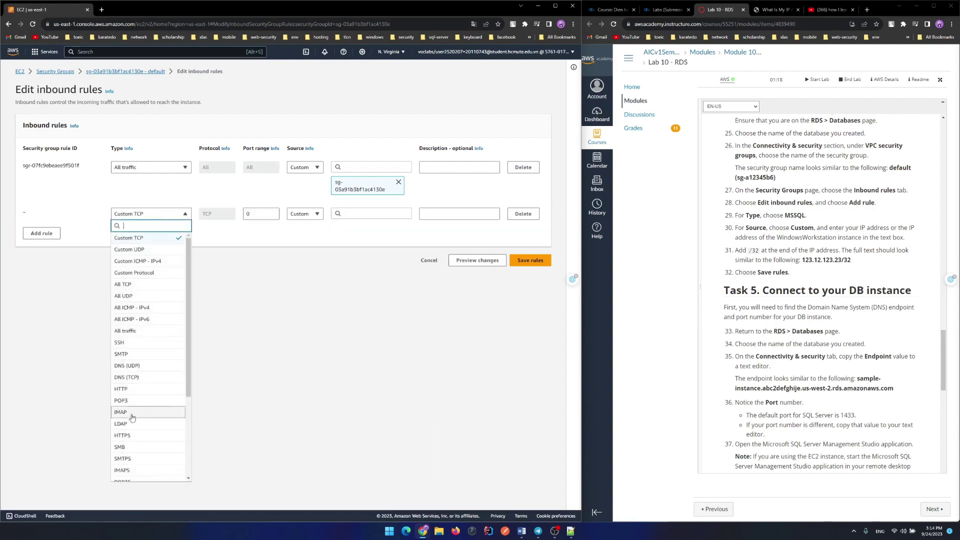
scroll(138, 444, "down", 1)
left_click(139, 455)
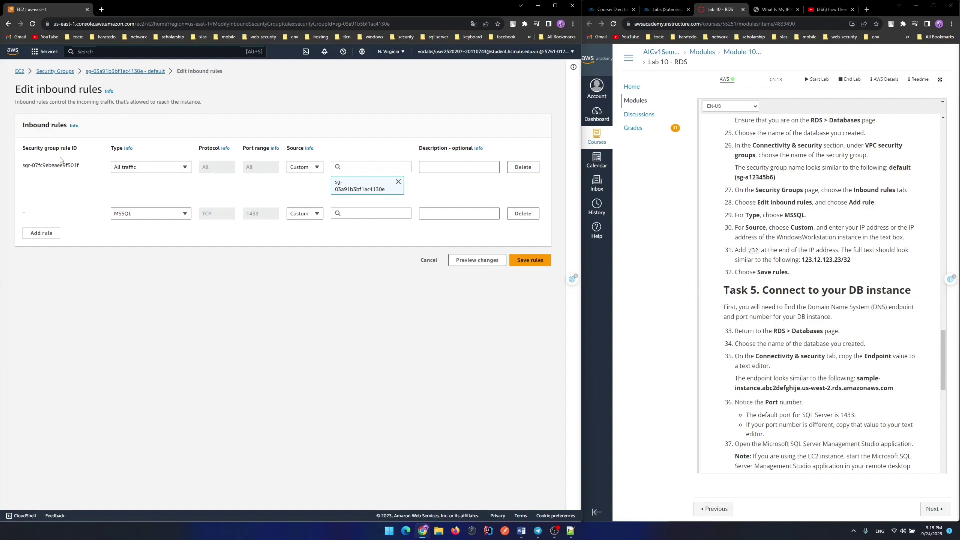
Set the MSSQL rule's custom source to 42.112.167.103/32 and save the inbound rules.
left_click(356, 214)
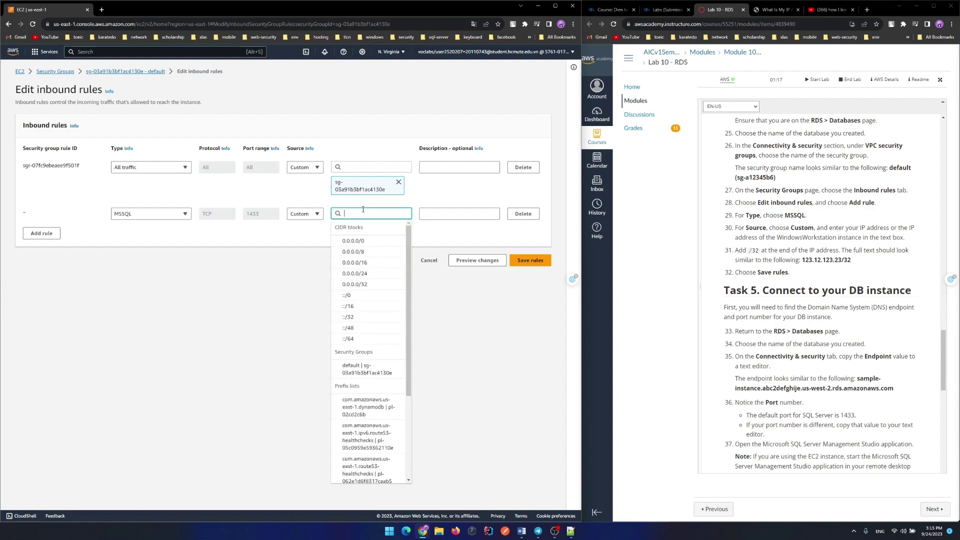
key("ctrl+v")
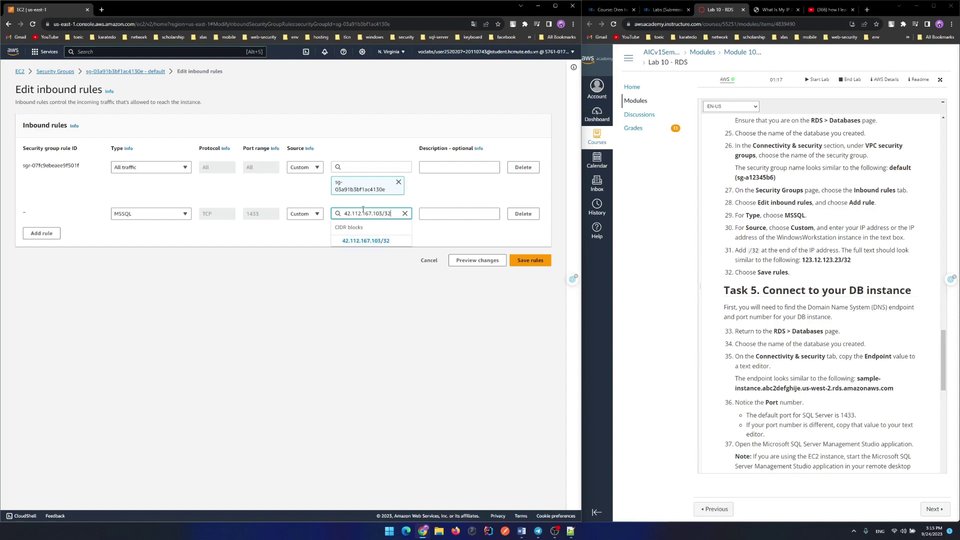
left_click(339, 244)
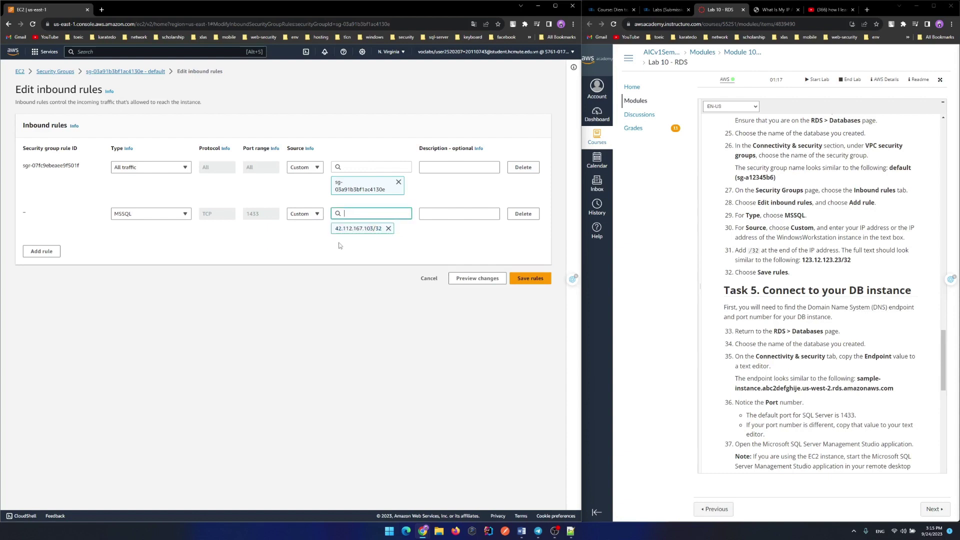
left_click(531, 279)
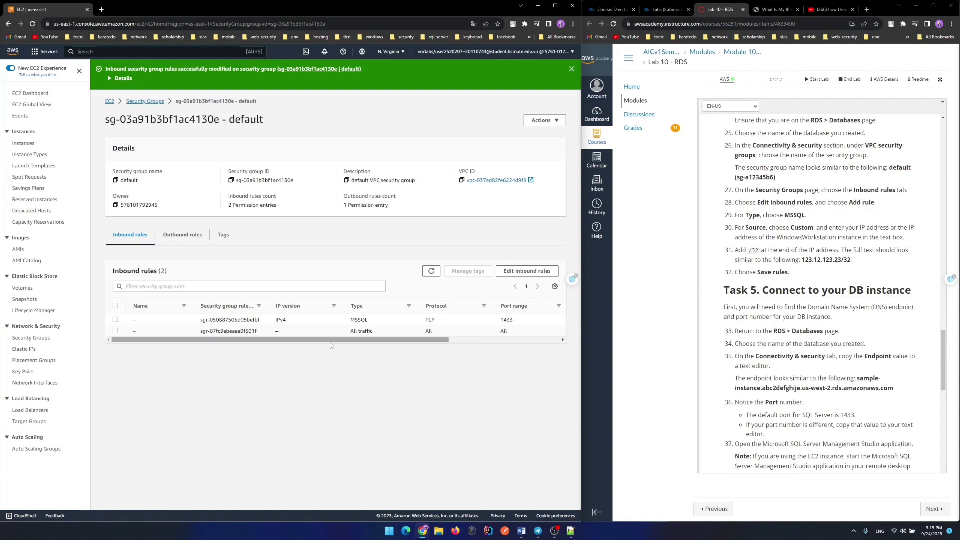
Go to the RDS databases list and open the details of database-2, following the lab's Task 5.
left_click_drag(330, 345, 270, 355)
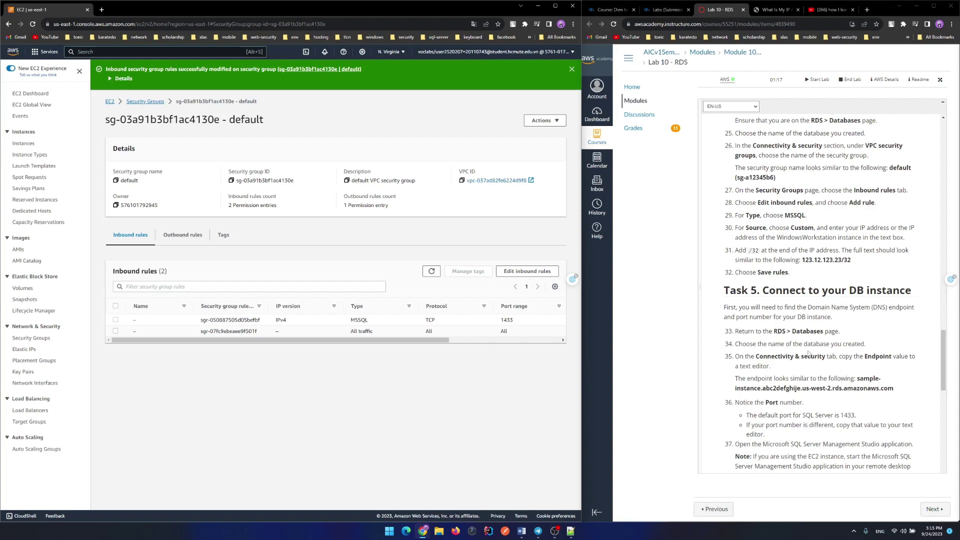
scroll(800, 342, "down", 1)
scroll(799, 327, "down", 1)
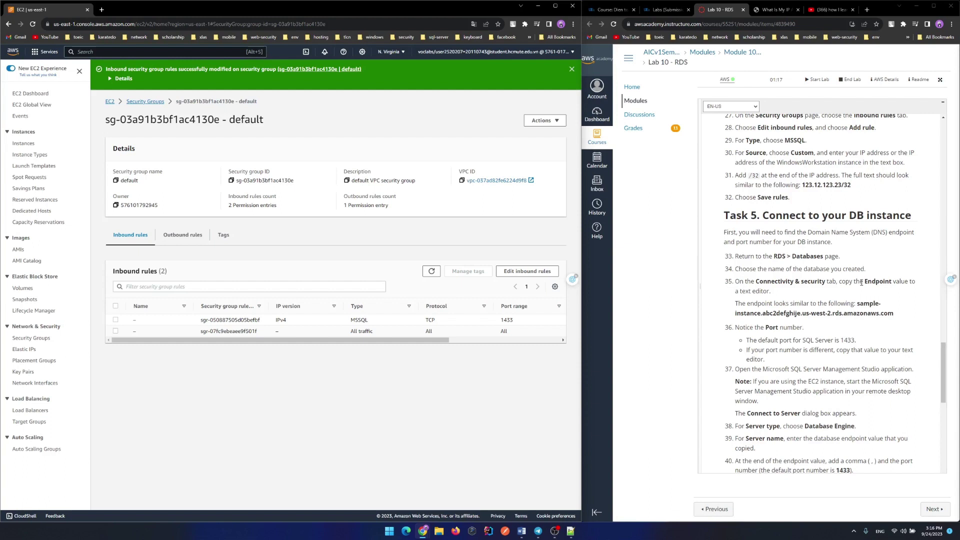
scroll(896, 278, "up", 1)
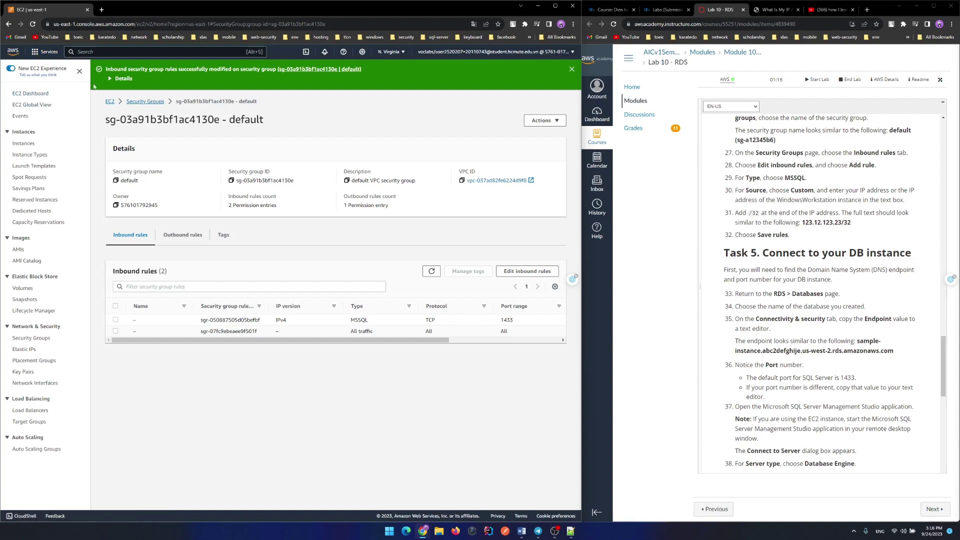
left_click(44, 53)
left_click(174, 137)
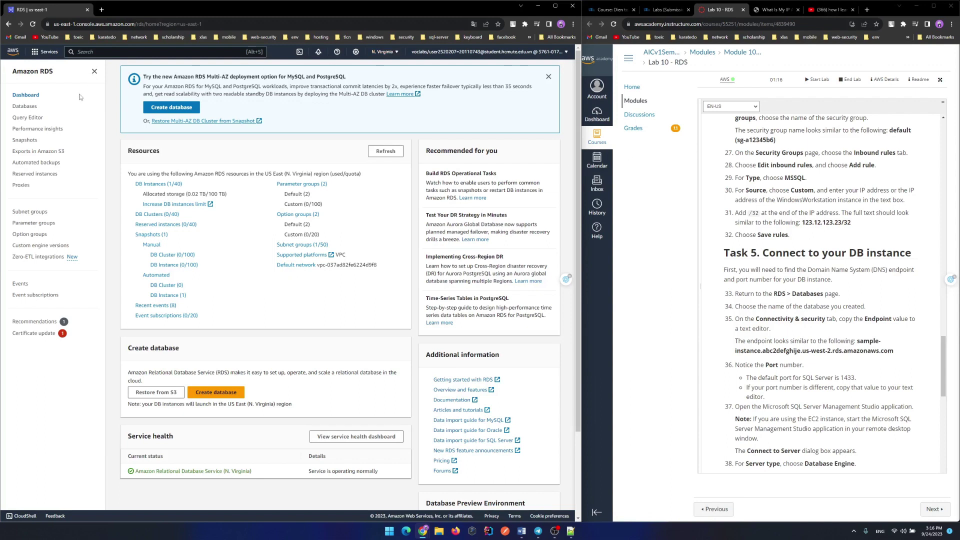
left_click(25, 106)
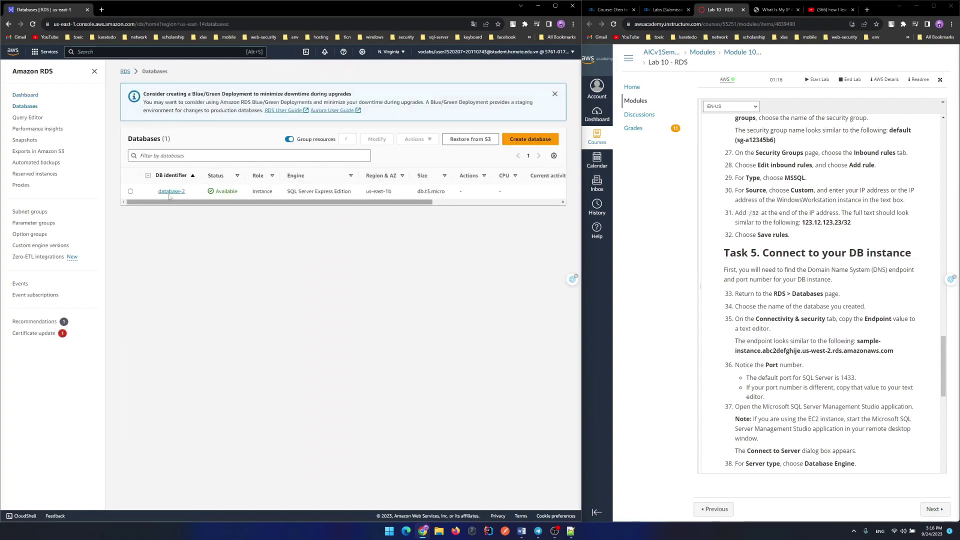
left_click(170, 194)
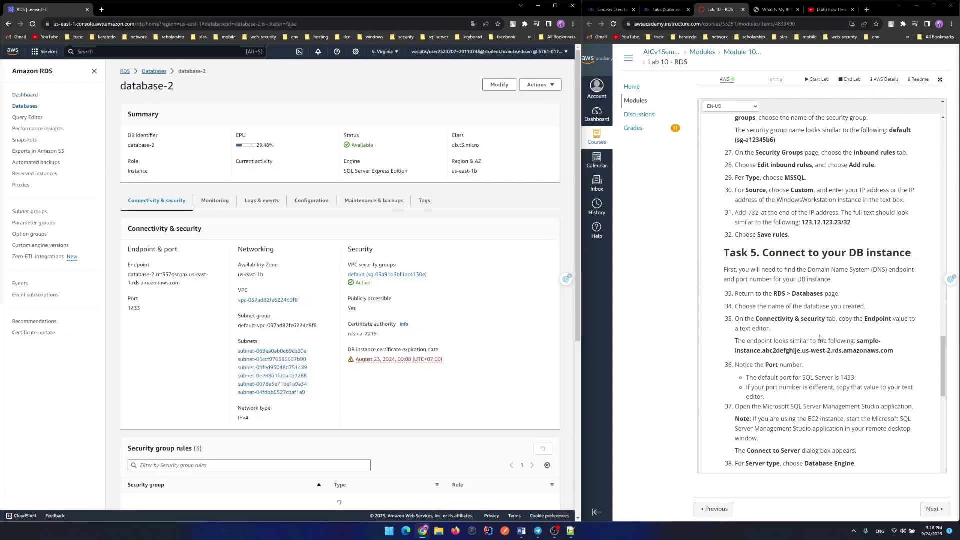
Review database-2's connectivity and security group rules alongside the lab's instructions for connecting to the DB instance.
scroll(808, 319, "down", 1)
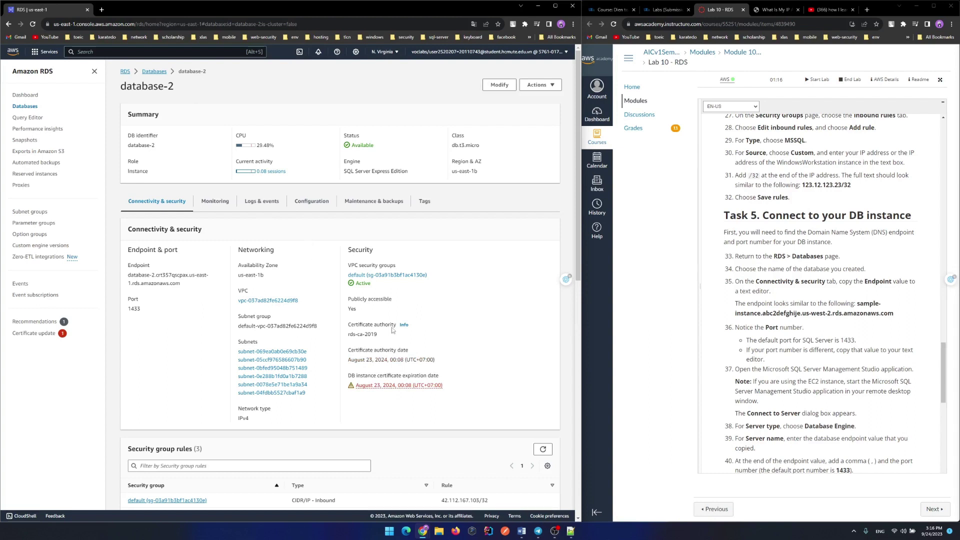
scroll(392, 331, "down", 1)
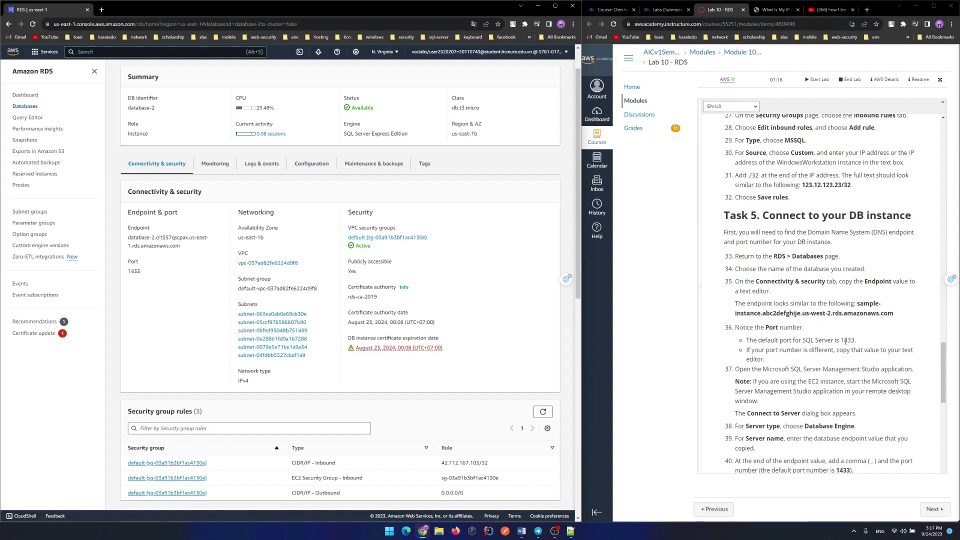
scroll(845, 340, "down", 2)
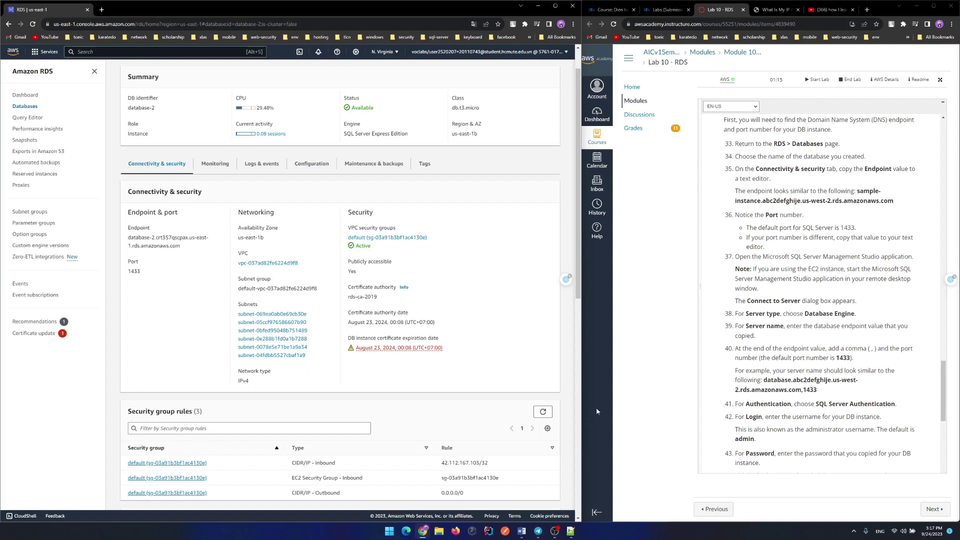
left_click(554, 531)
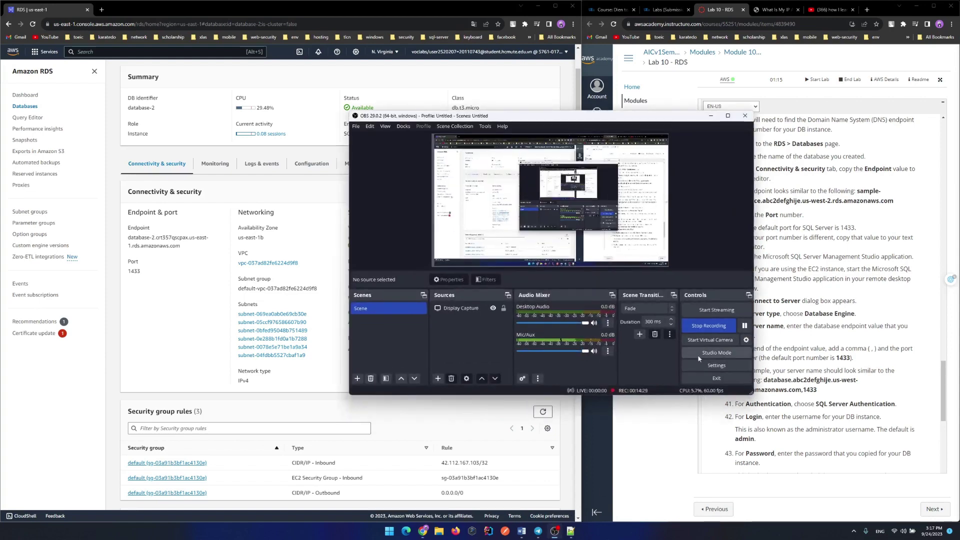
left_click(743, 326)
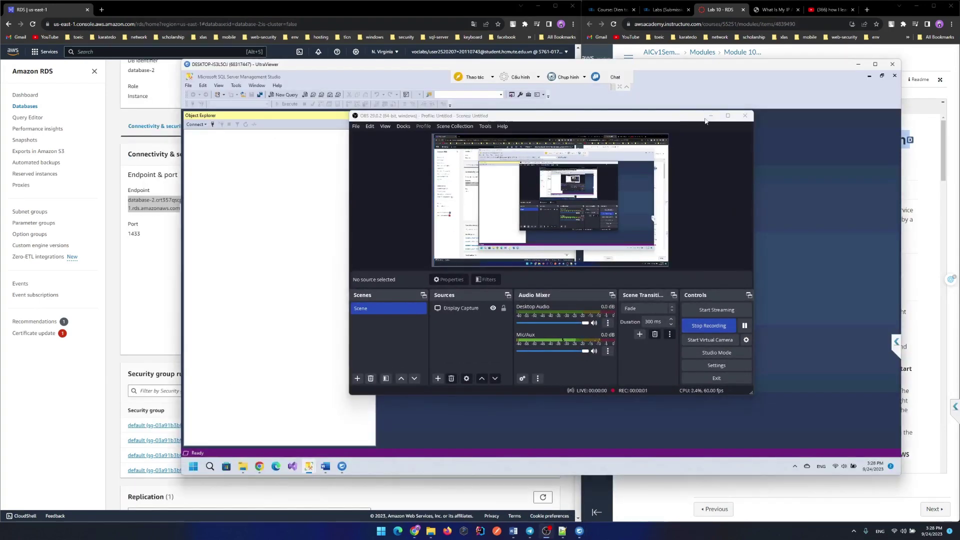
left_click(711, 116)
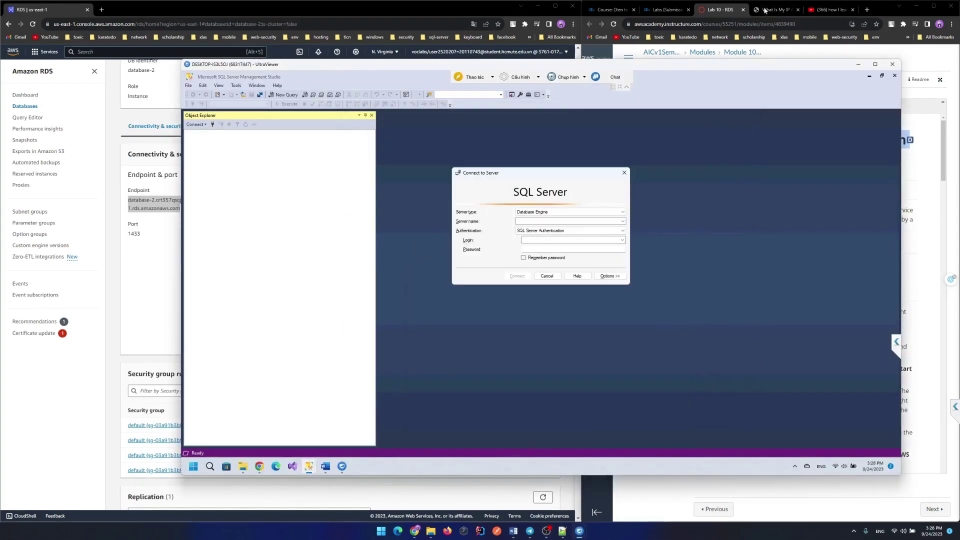
Read the lab's steps for filling in the Connect to Server dialog, with the remote SQL Server Management Studio window moved aside.
left_click(720, 10)
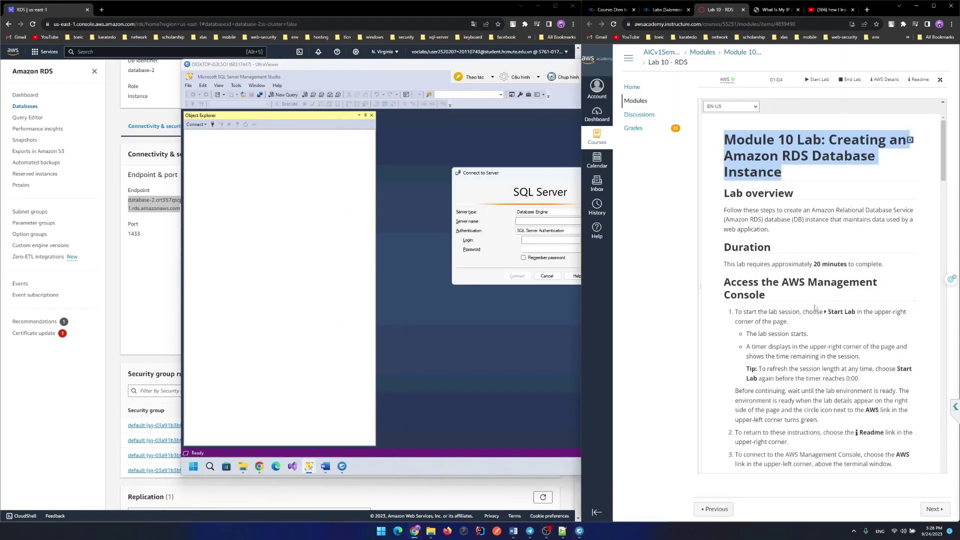
scroll(820, 325, "down", 4)
scroll(823, 341, "down", 20)
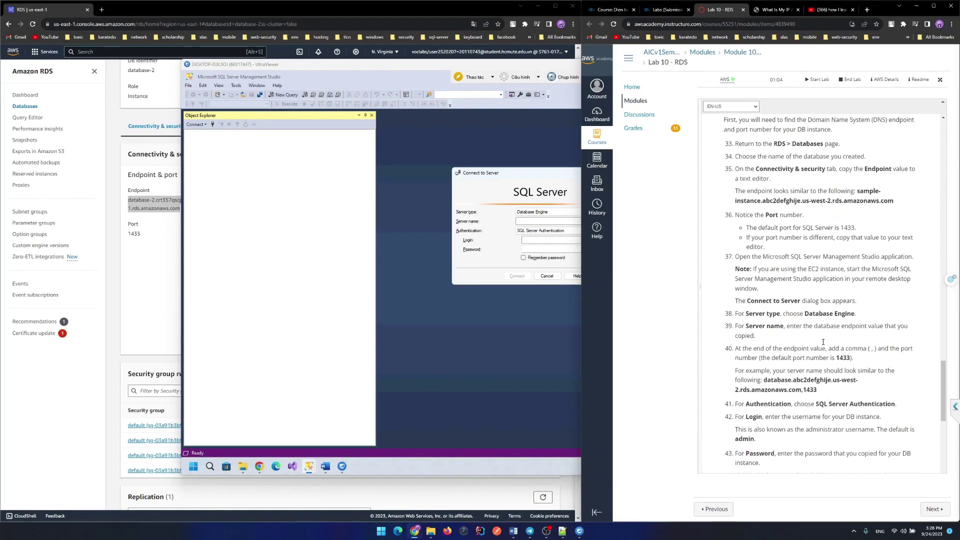
scroll(822, 341, "down", 1)
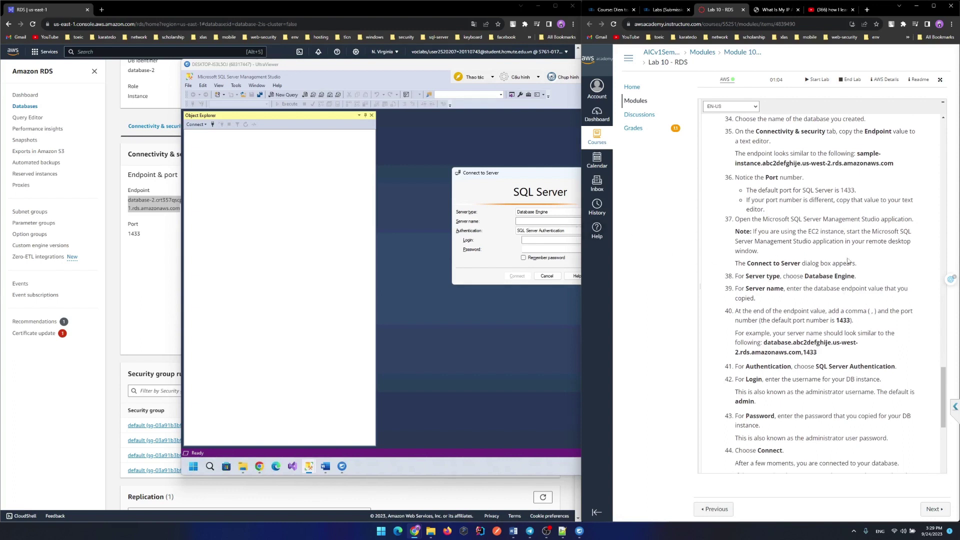
left_click(438, 64)
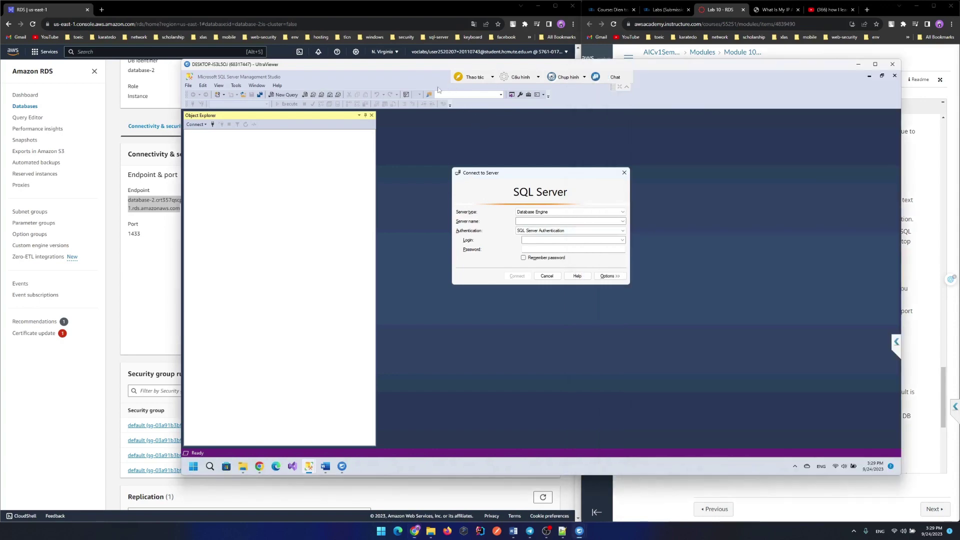
left_click_drag(437, 64, 324, 61)
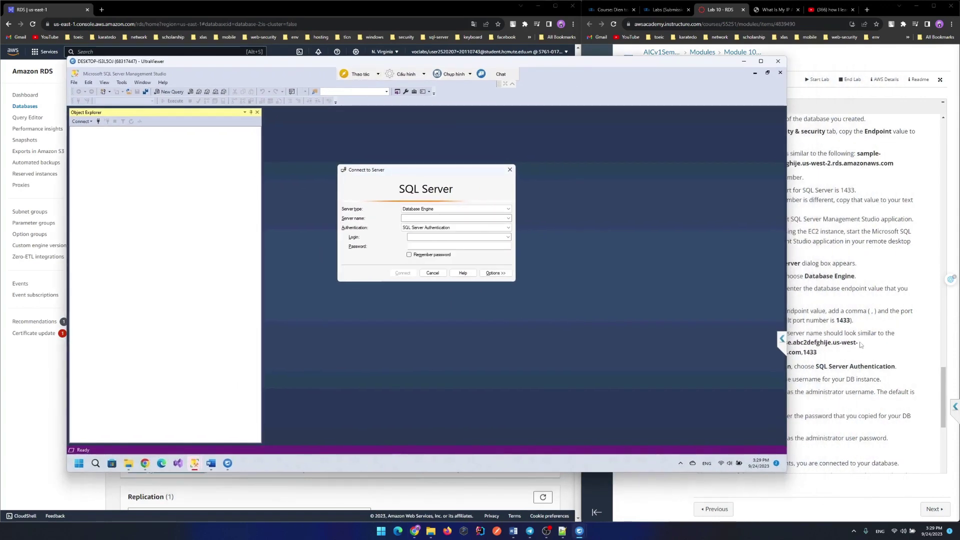
left_click(846, 332)
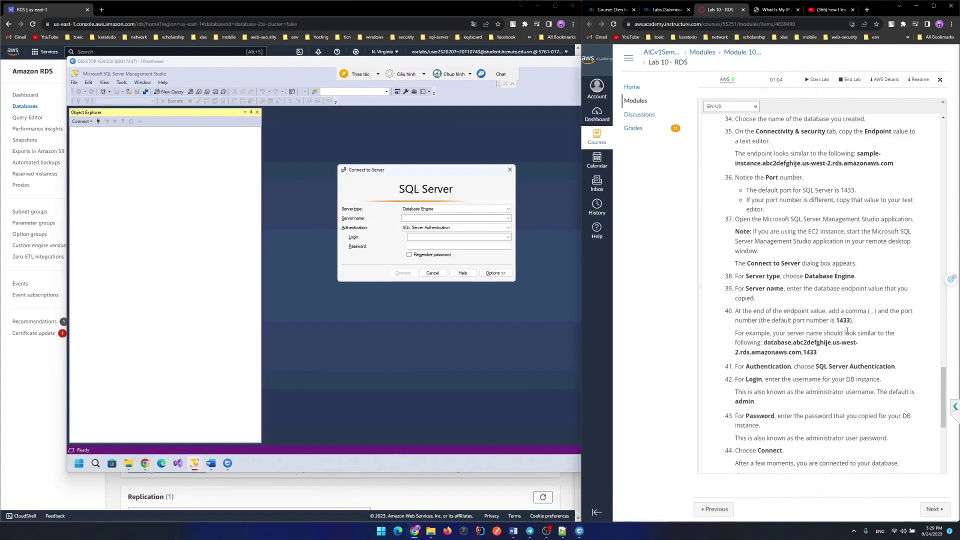
Copy the host database-2.crt357qscpax.us-east-1.rds.amazonaws.com from the Notepad++ note and paste it as the server name in Connect to Server.
left_click(413, 218)
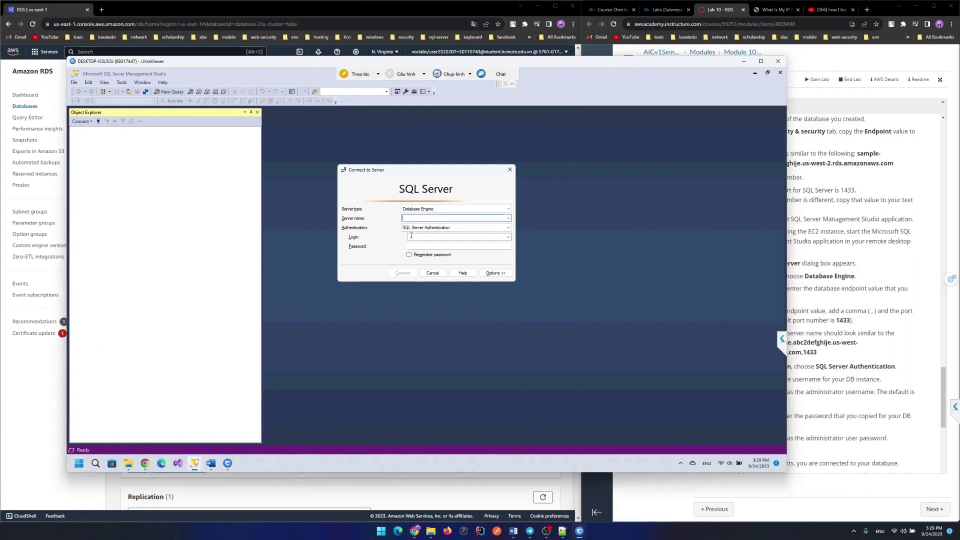
left_click(563, 532)
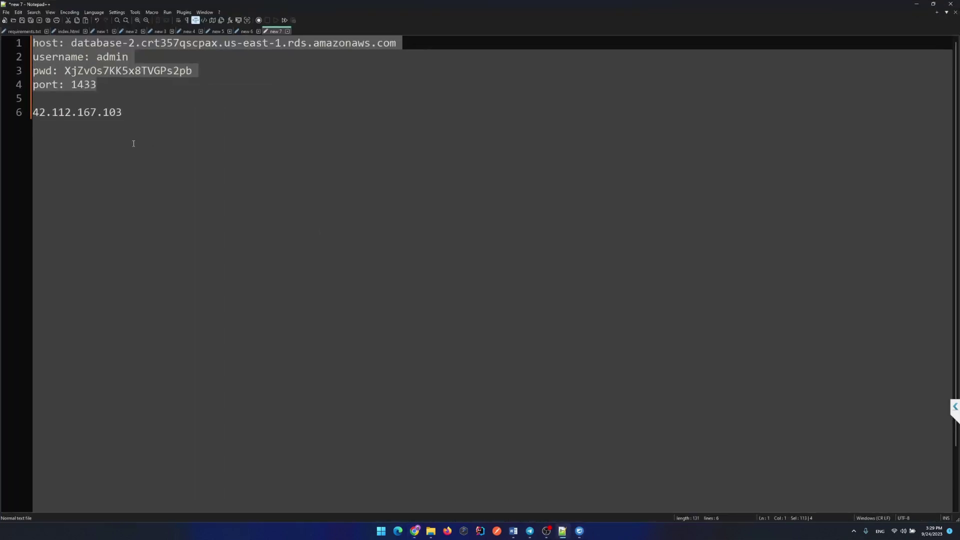
left_click(130, 70)
left_click_drag(71, 43, 412, 41)
key("ctrl+c")
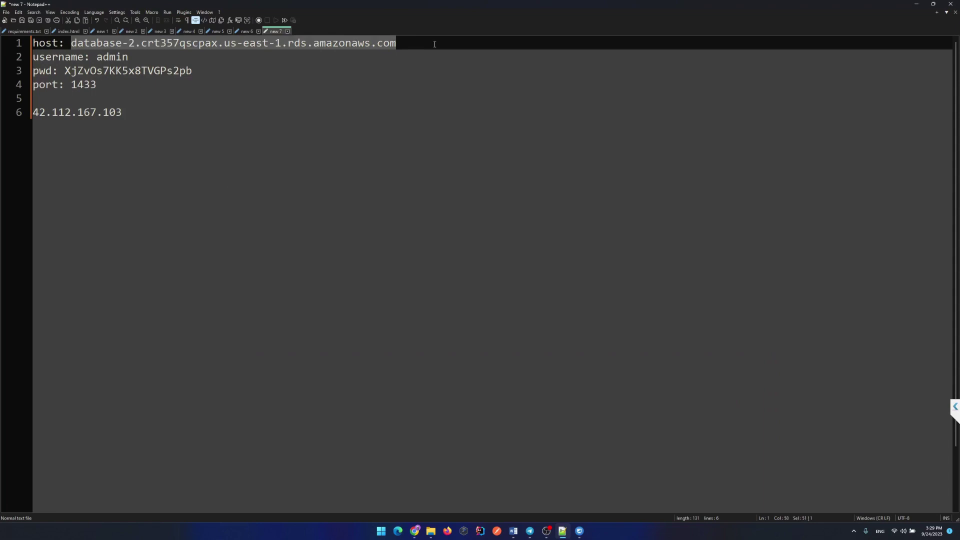
left_click(915, 4)
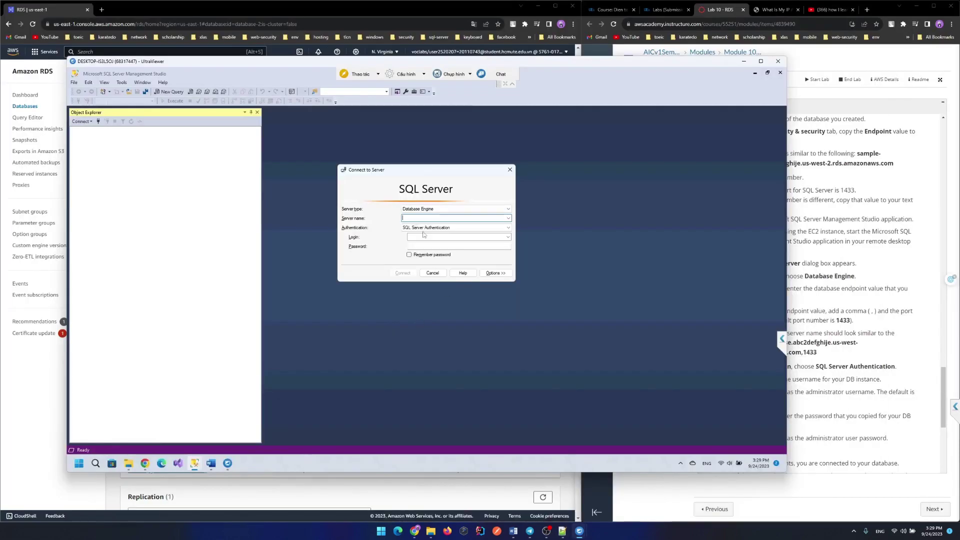
key("ctrl+v")
Enter admin as the login in the Connect to Server dialog.
left_click(424, 236)
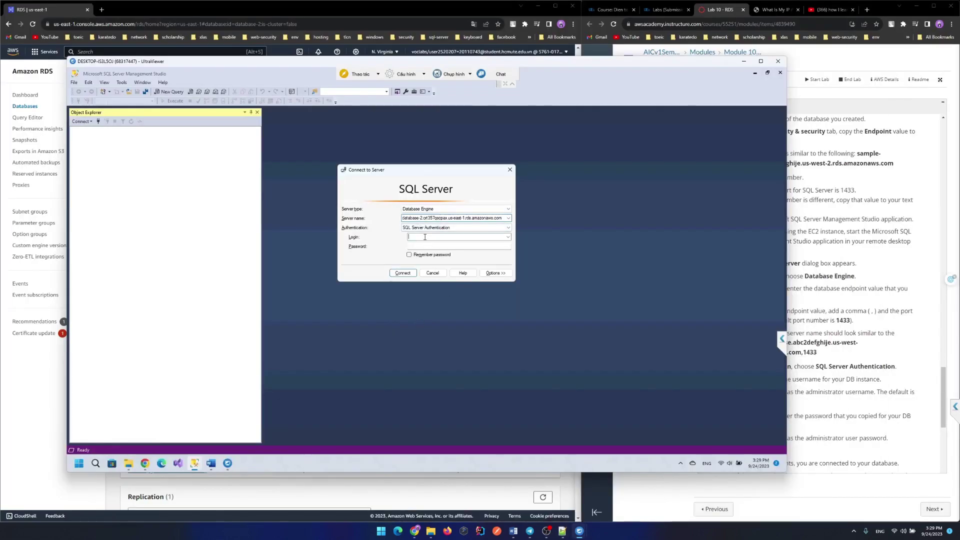
type("admin")
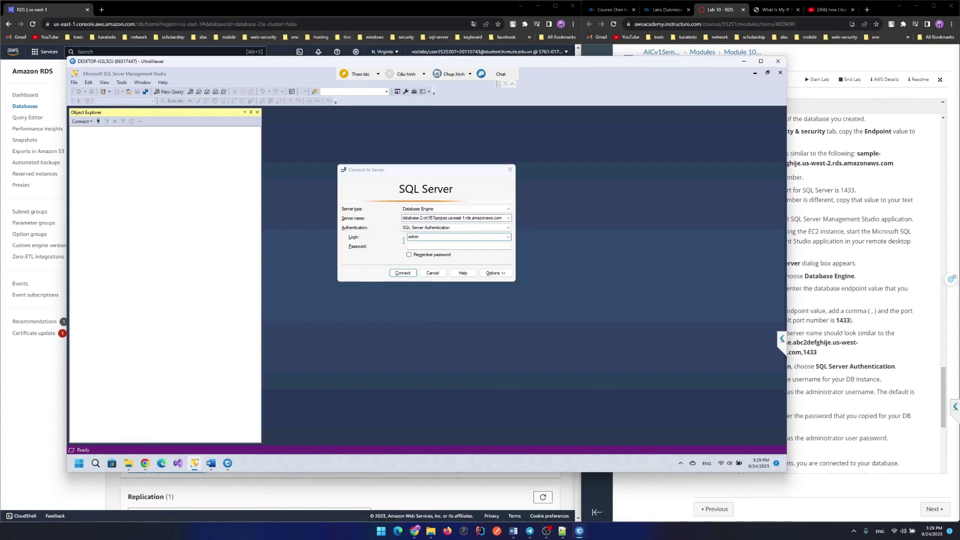
key("alt+Tab")
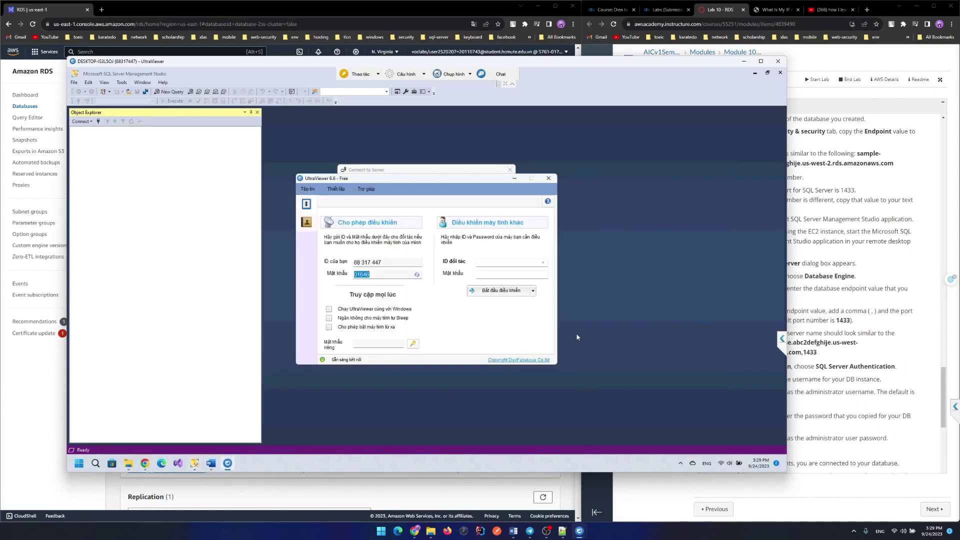
key("alt+Tab")
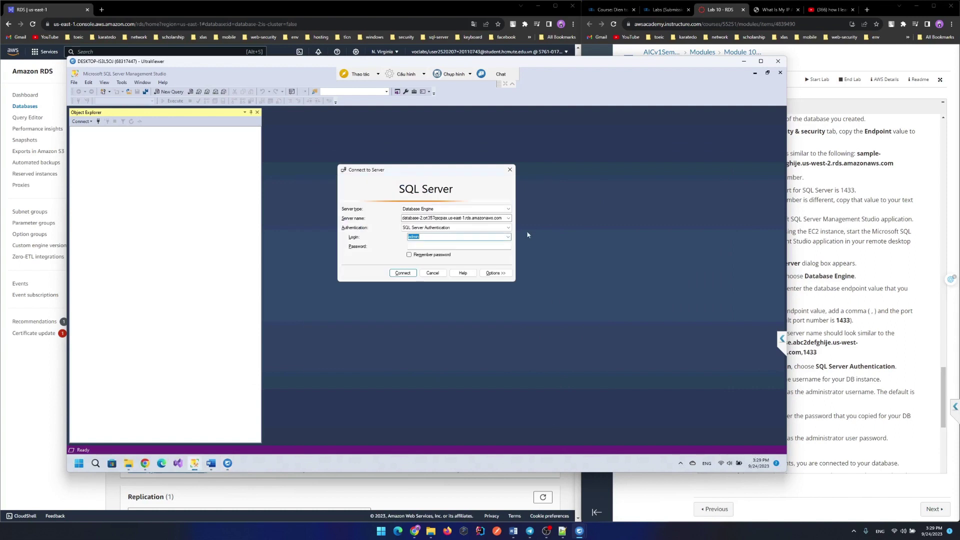
Copy the database password from the Notepad++ note into the Password field, enable Remember password and connect to the server.
left_click(563, 531)
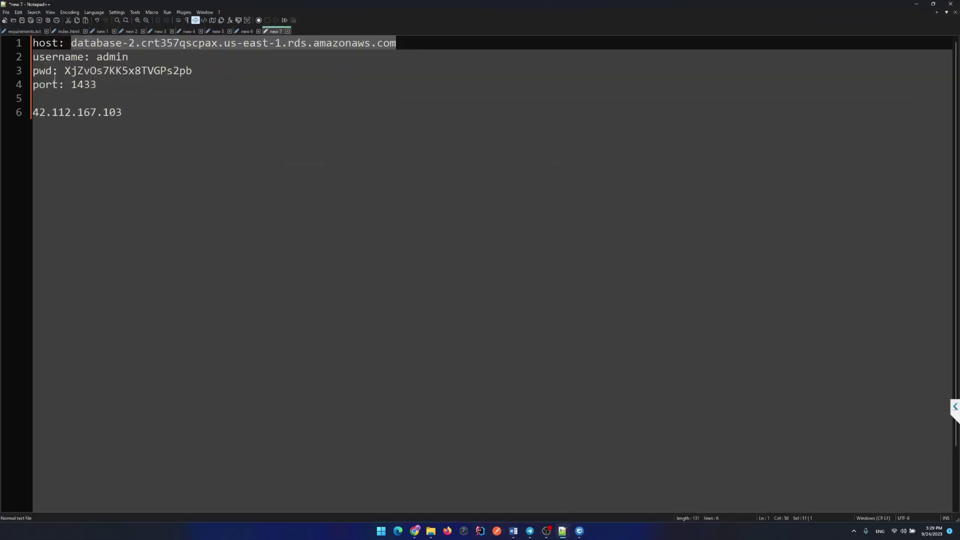
left_click_drag(65, 71, 202, 72)
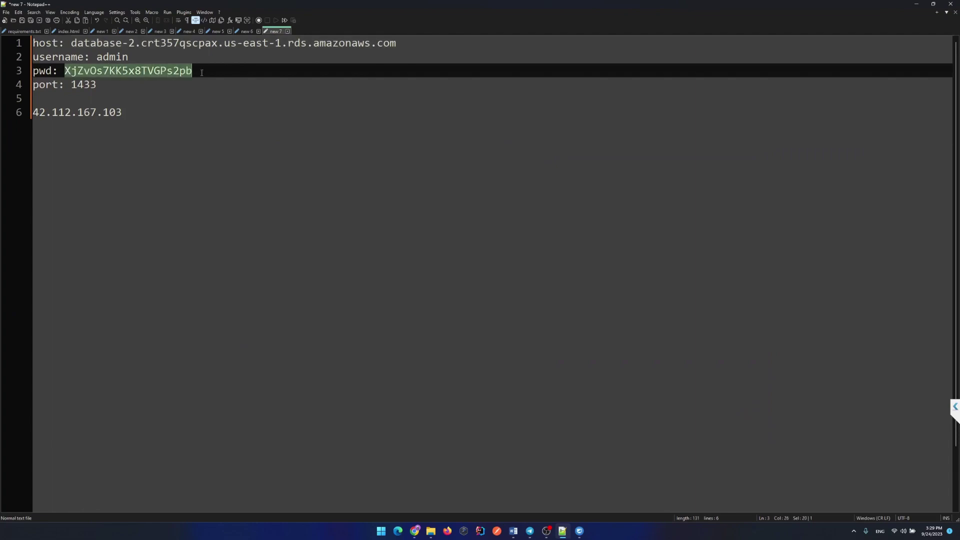
left_click(916, 4)
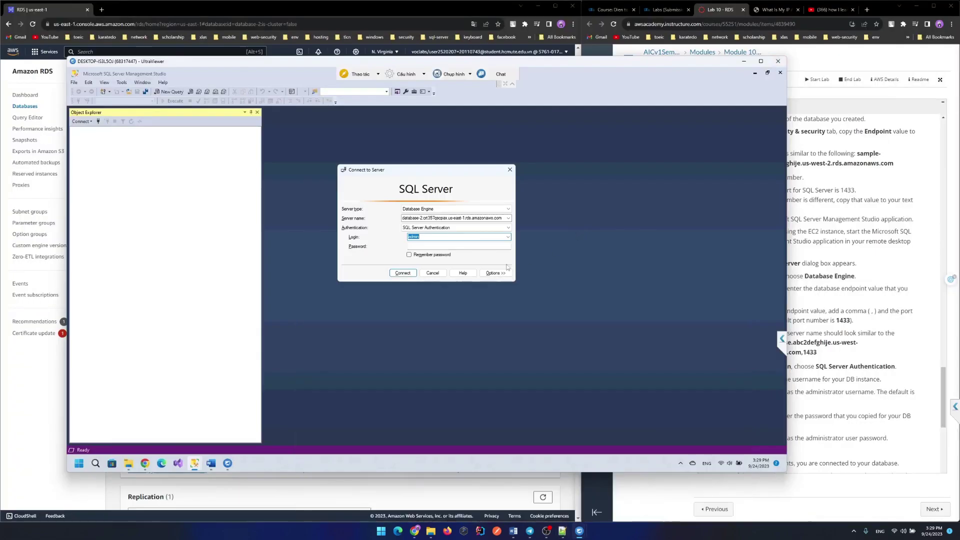
left_click(430, 247)
key("ctrl+v")
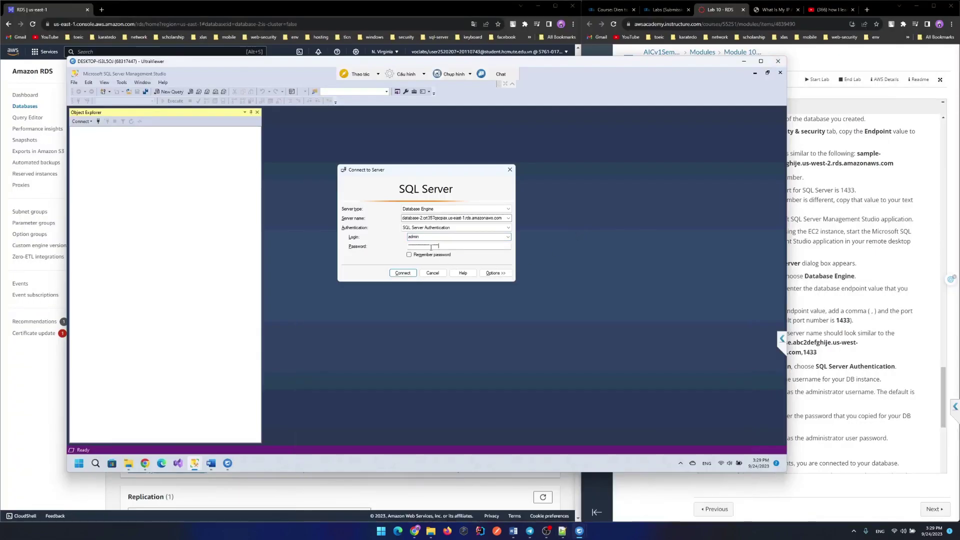
left_click(406, 275)
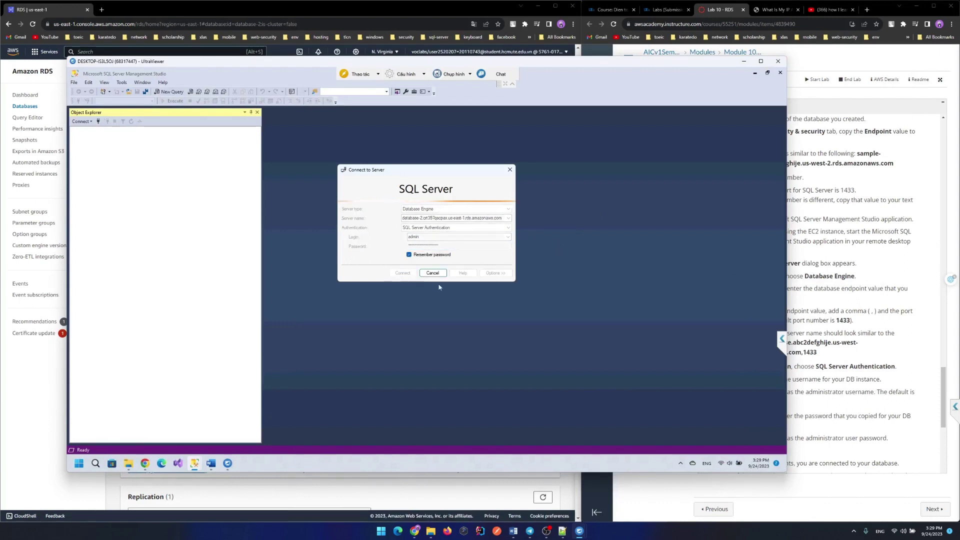